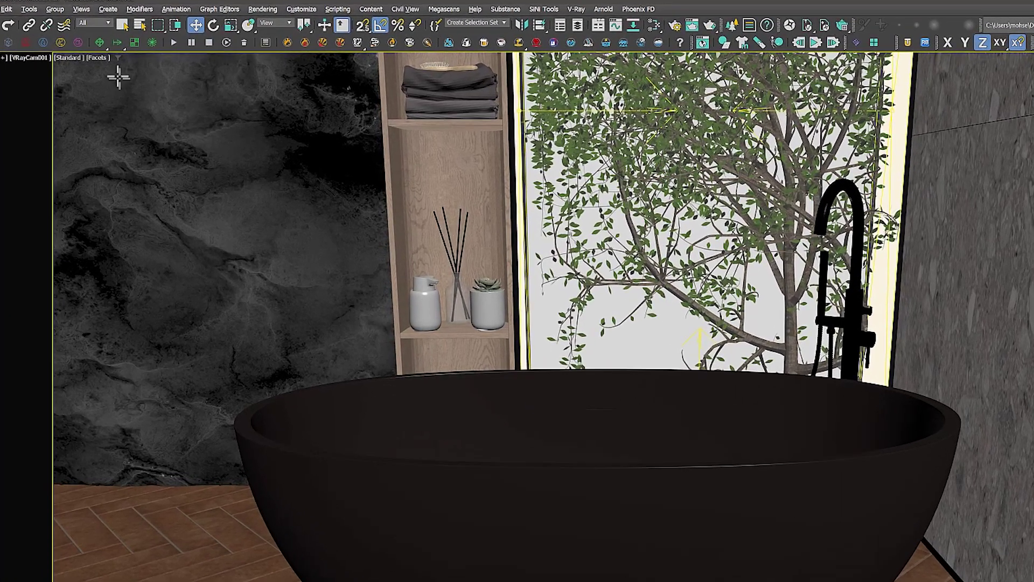
- Switch the viewport to Clay shading and isolate the bathtub and faucet group with Alt+Q
{"action": "left_click", "coordinate": [88, 49]}
{"action": "left_click", "coordinate": [105, 129]}
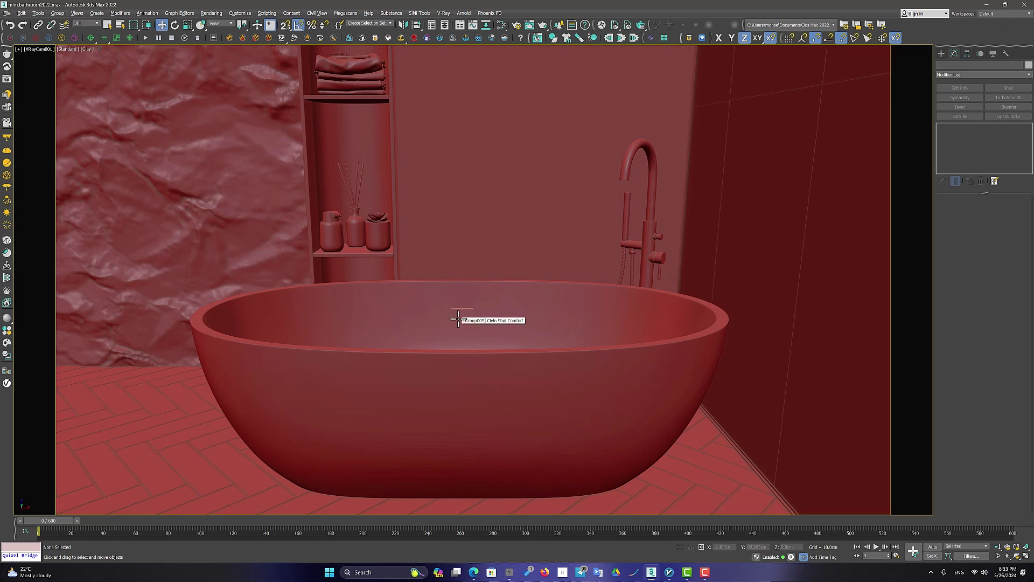
{"action": "left_click", "coordinate": [458, 318]}
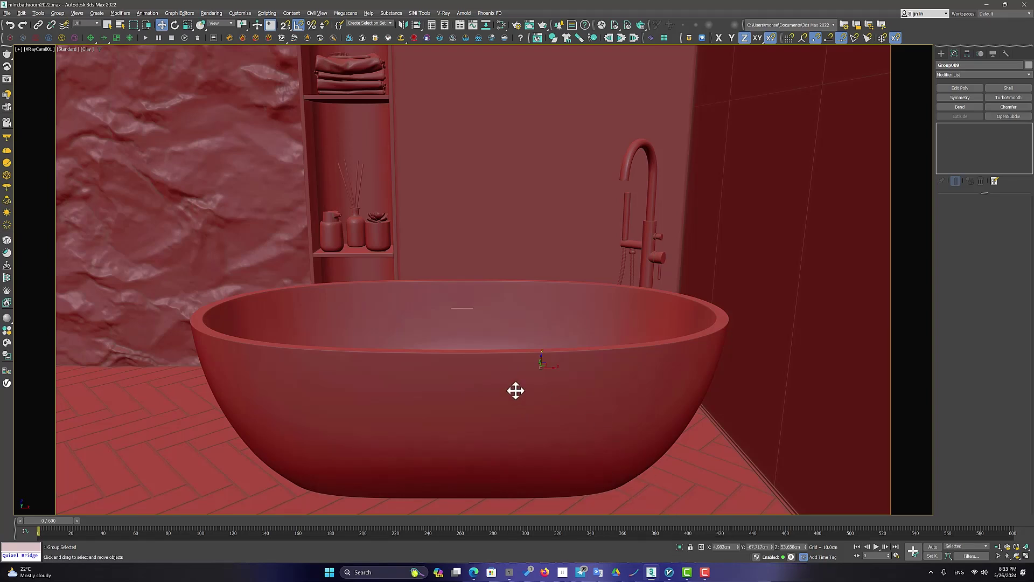
{"action": "key", "text": "alt+q"}
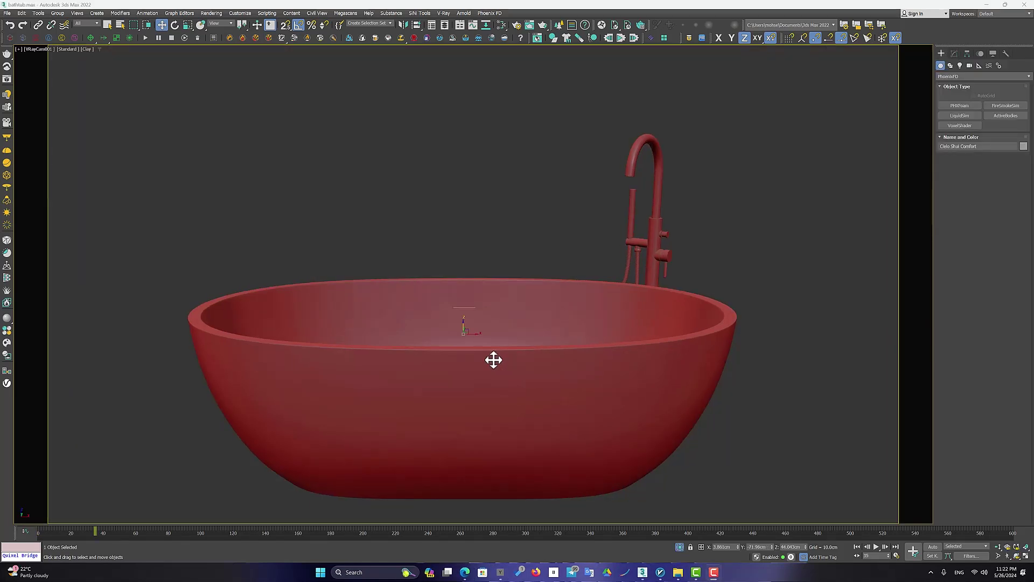
- From Top view, draw a 208 x 110 cm, 66 cm tall liquid grid over the tub and enable 50% Initial Fill Up
{"action": "key", "text": "p"}
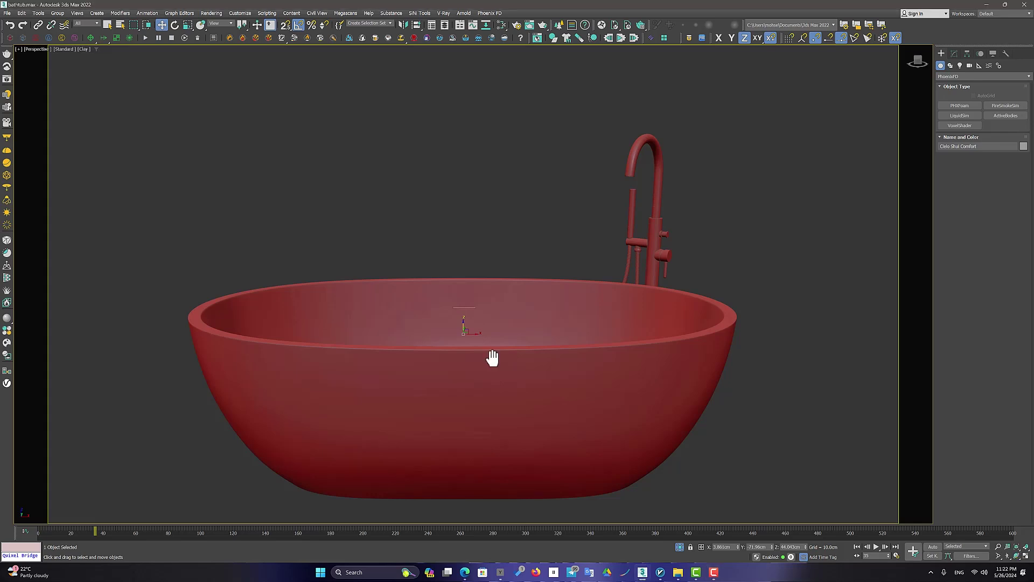
{"action": "middle_click_drag", "start_coordinate": [487, 312], "coordinate": [487, 339], "text": "alt"}
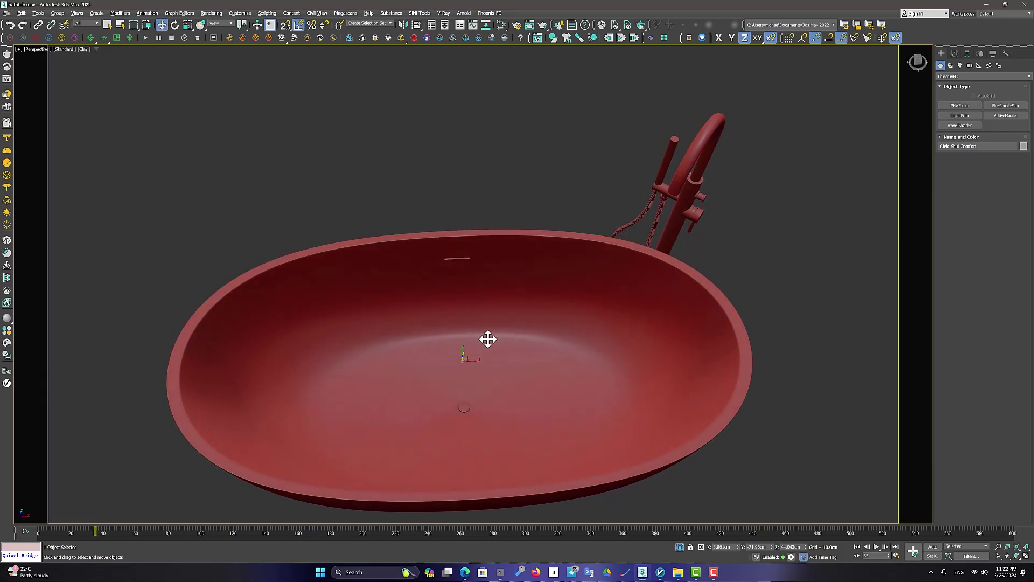
{"action": "key", "text": "t"}
{"action": "scroll", "coordinate": [490, 328], "scroll_direction": "down", "scroll_amount": 5}
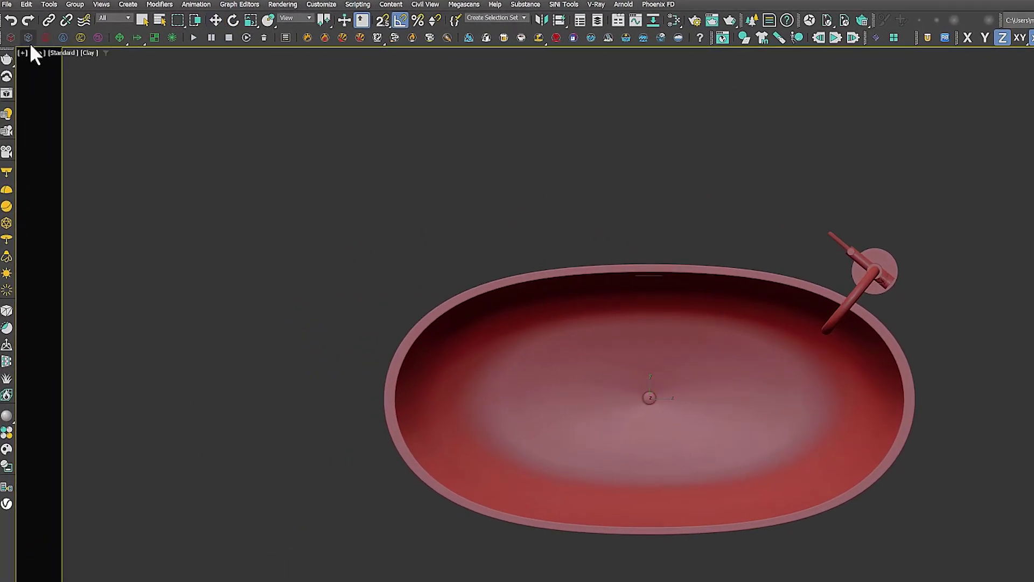
{"action": "scroll", "coordinate": [964, 225], "scroll_direction": "down", "scroll_amount": 3}
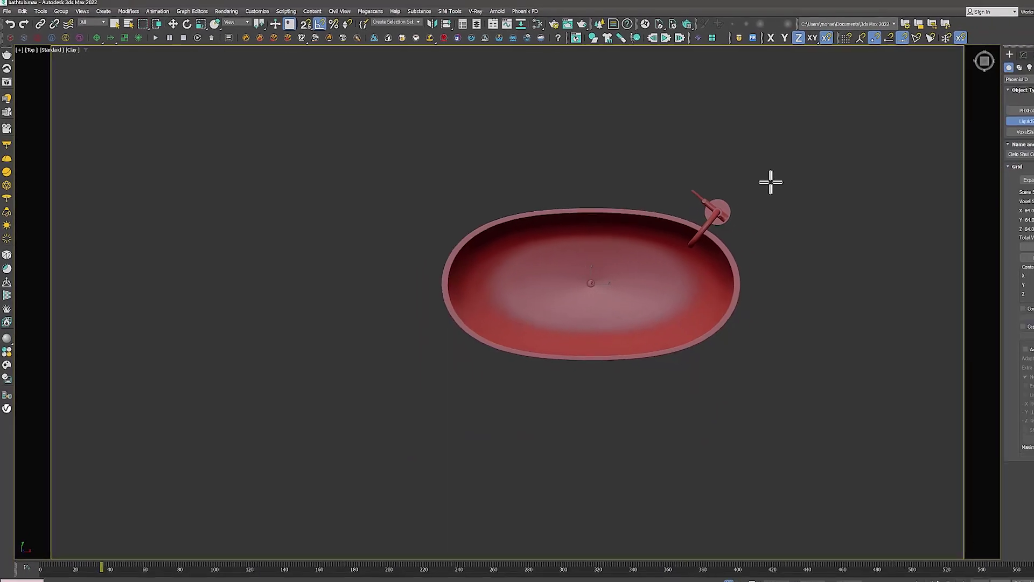
{"action": "left_click_drag", "start_coordinate": [771, 182], "coordinate": [407, 384]}
{"action": "middle_click_drag", "start_coordinate": [379, 360], "coordinate": [425, 337], "text": "alt"}
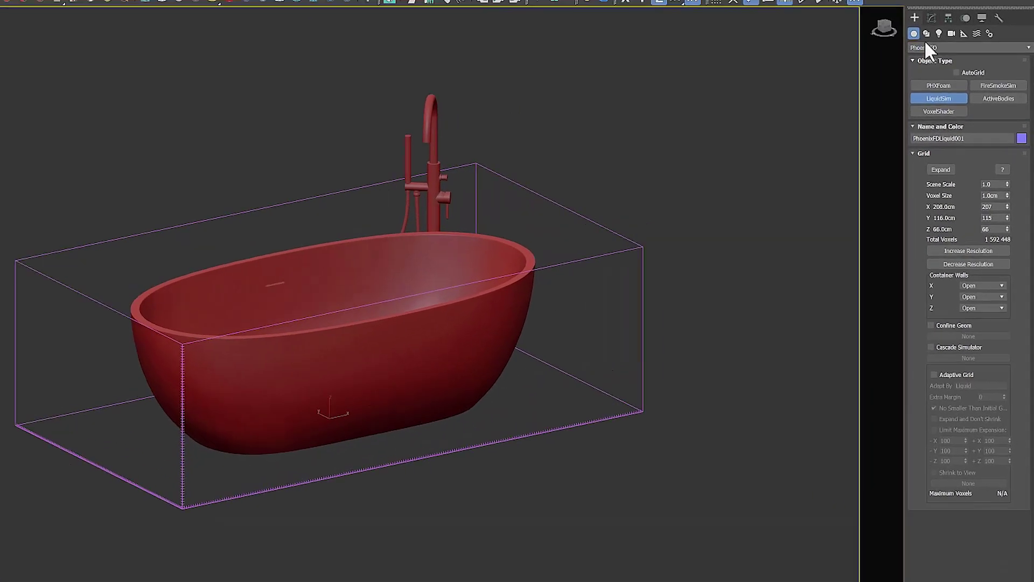
{"action": "left_click", "coordinate": [931, 18]}
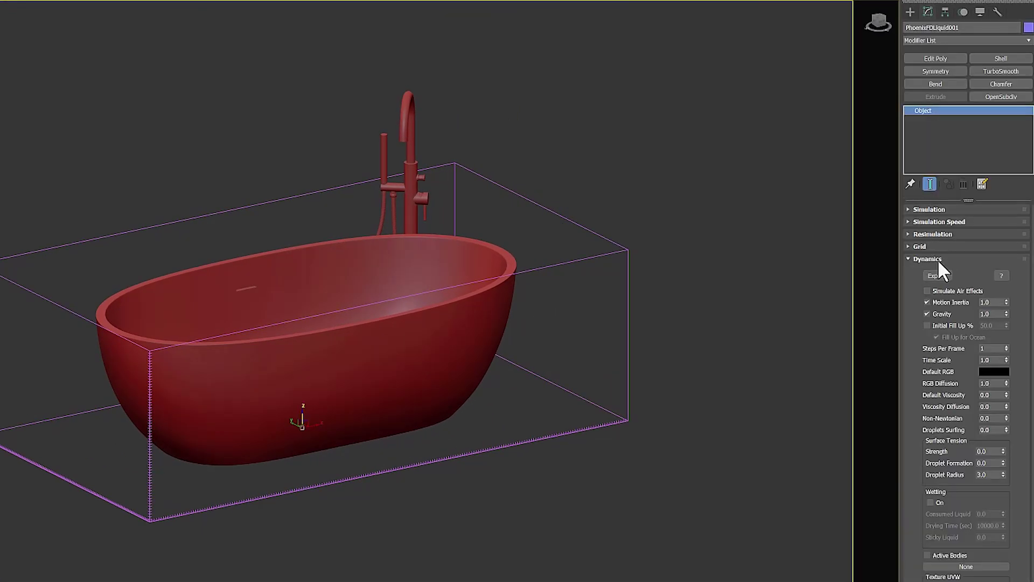
{"action": "left_click", "coordinate": [928, 325]}
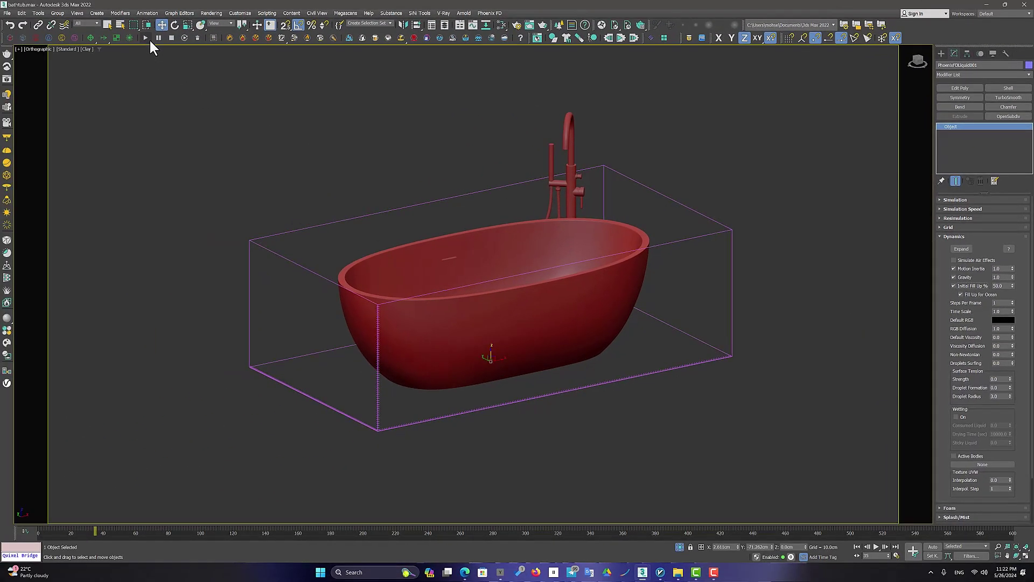
- Run the half-filled liquid simulation past frame 30, then stop it
{"action": "left_click", "coordinate": [145, 39]}
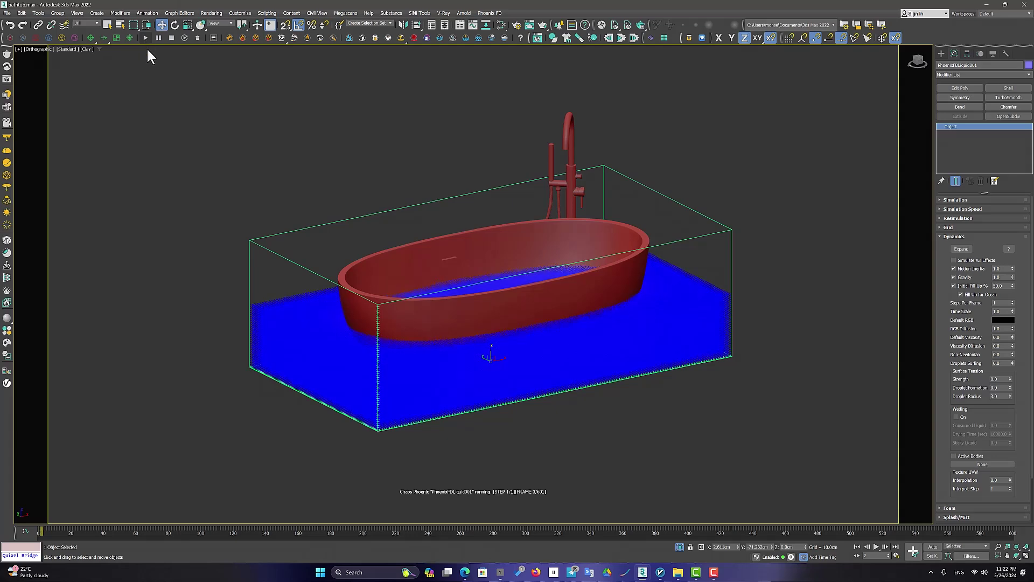
{"action": "middle_click_drag", "start_coordinate": [479, 280], "coordinate": [531, 307]}
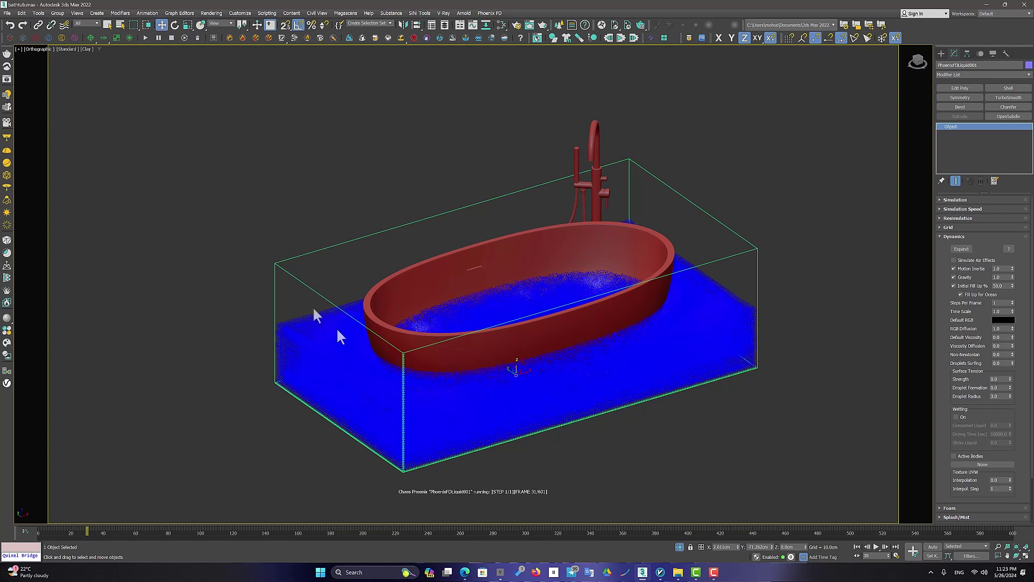
{"action": "left_click", "coordinate": [172, 38]}
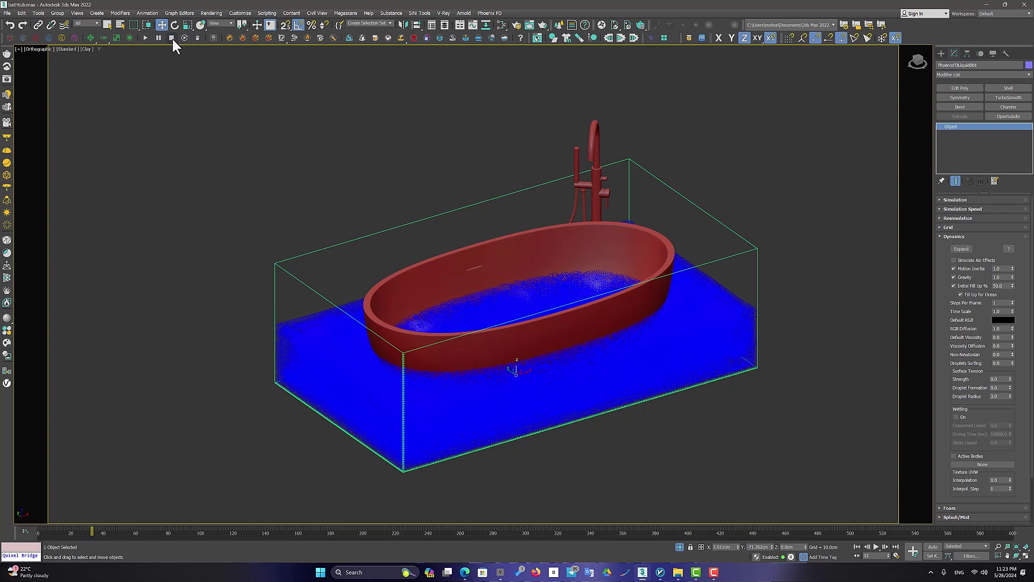
- Delete the simulator's cache and select the bathtub model instead of the grid
{"action": "left_click", "coordinate": [198, 38]}
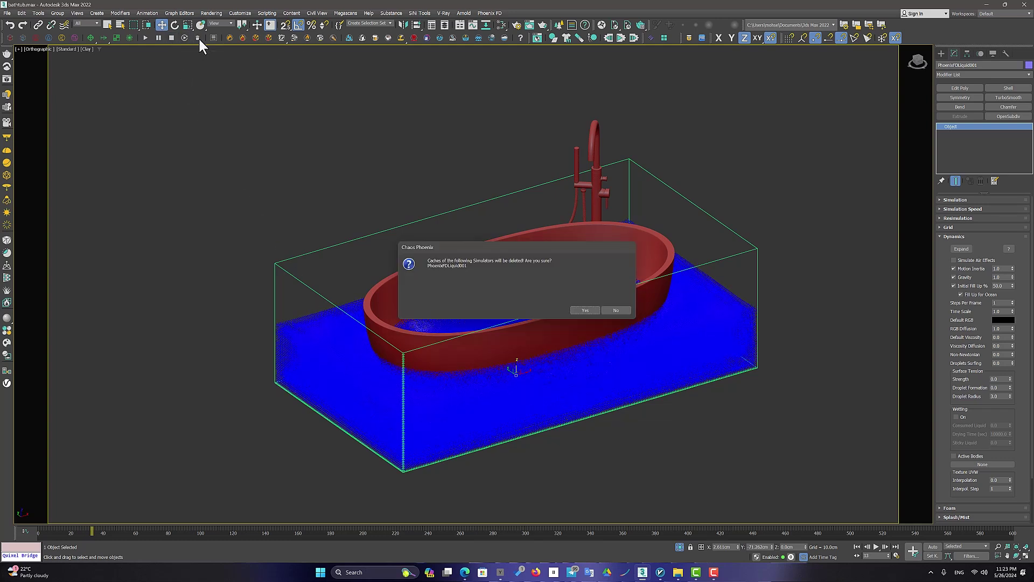
{"action": "left_click", "coordinate": [586, 311]}
{"action": "left_click", "coordinate": [695, 299]}
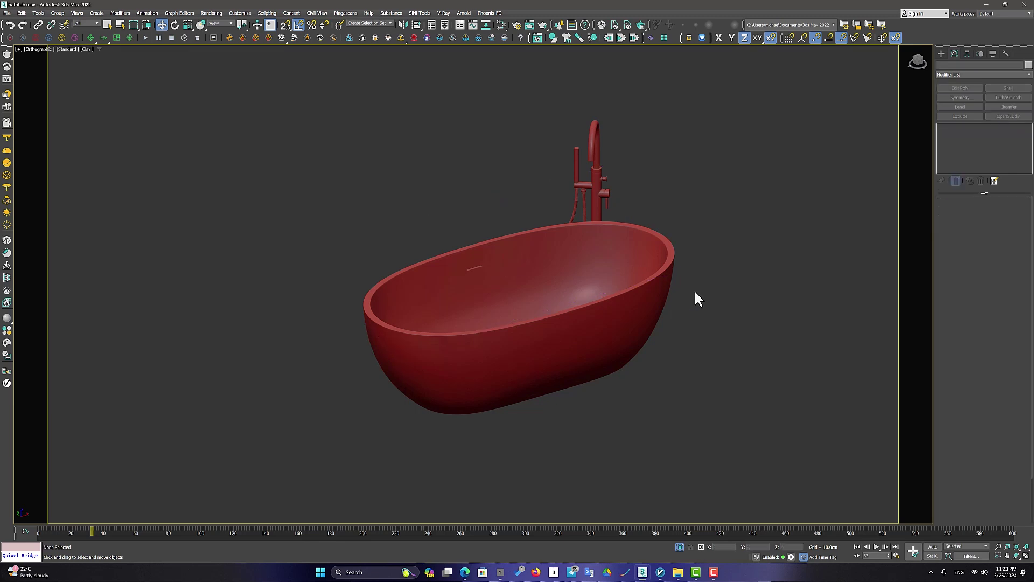
{"action": "left_click", "coordinate": [527, 308]}
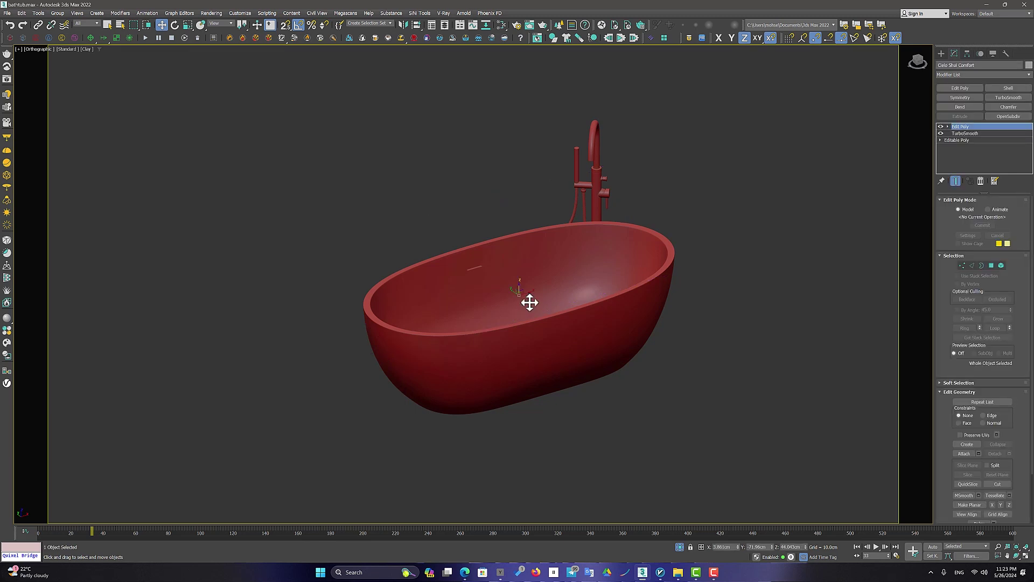
- Show edged faces, enter Polygon mode, and pick polygons on the tub's inner surface
{"action": "scroll", "coordinate": [529, 301], "scroll_direction": "up", "scroll_amount": 5}
{"action": "key", "text": "F4"}
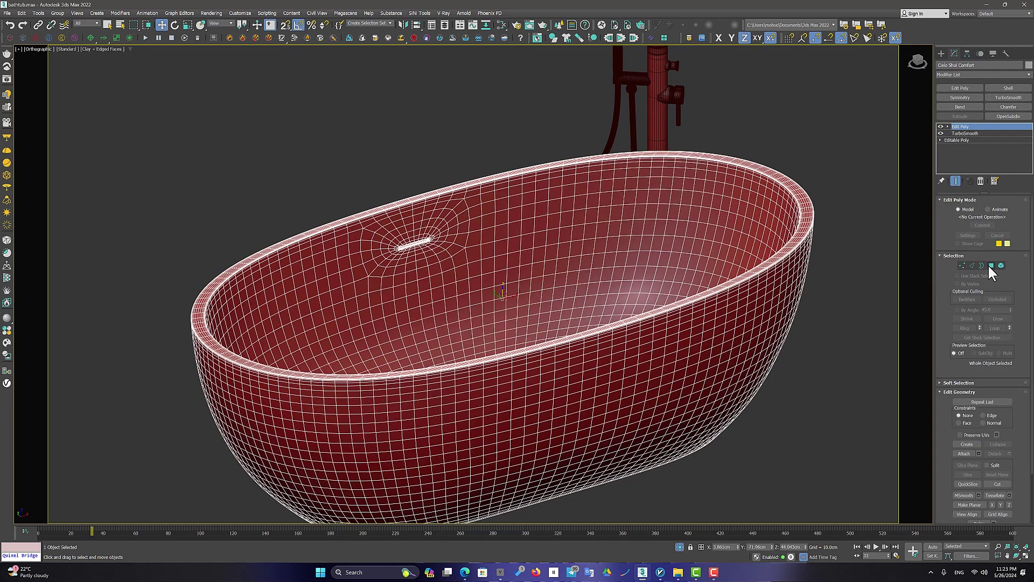
{"action": "left_click", "coordinate": [991, 265]}
{"action": "left_click", "coordinate": [531, 257]}
{"action": "middle_click_drag", "start_coordinate": [526, 257], "coordinate": [527, 268], "text": "alt"}
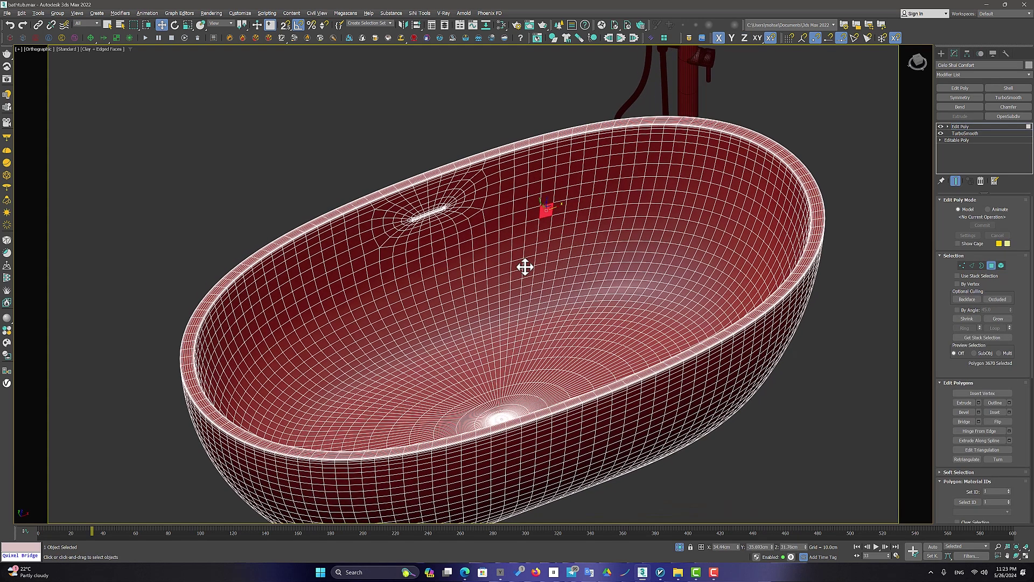
{"action": "left_click", "coordinate": [566, 231]}
{"action": "left_click", "coordinate": [552, 233], "text": "ctrl"}
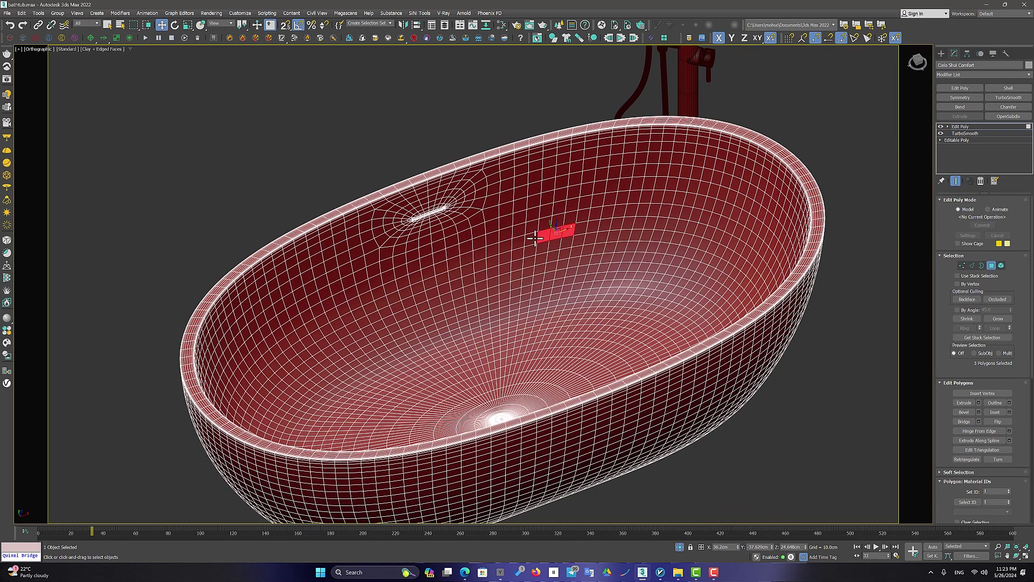
{"action": "left_click", "coordinate": [539, 235], "text": "ctrl"}
{"action": "left_click", "coordinate": [525, 237], "text": "ctrl"}
{"action": "key", "text": "q"}
{"action": "left_click", "coordinate": [511, 242], "text": "ctrl"}
{"action": "left_click", "coordinate": [501, 248], "text": "ctrl"}
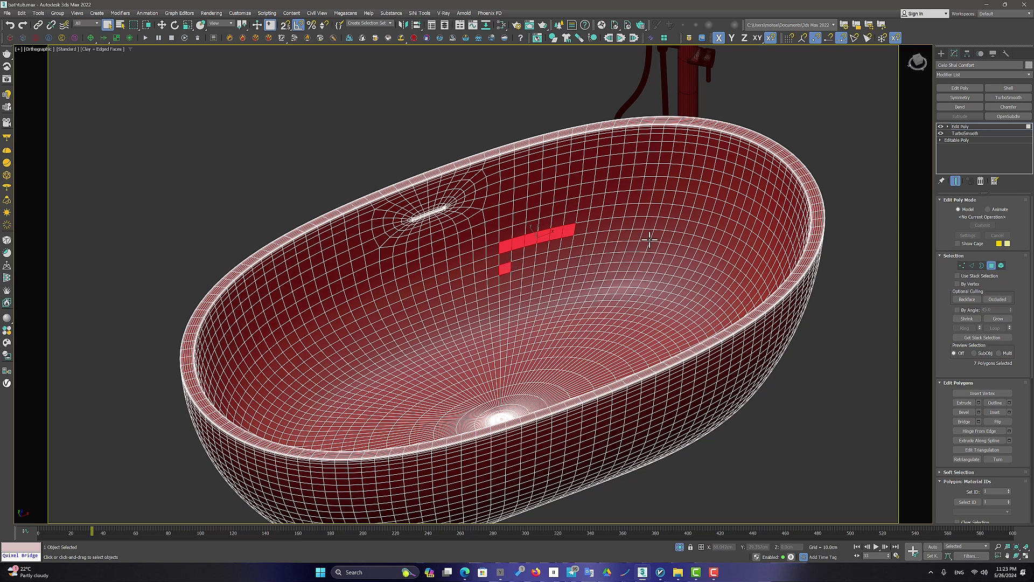
{"action": "middle_click_drag", "start_coordinate": [579, 237], "coordinate": [583, 254]}
{"action": "left_click", "coordinate": [574, 257], "text": "ctrl"}
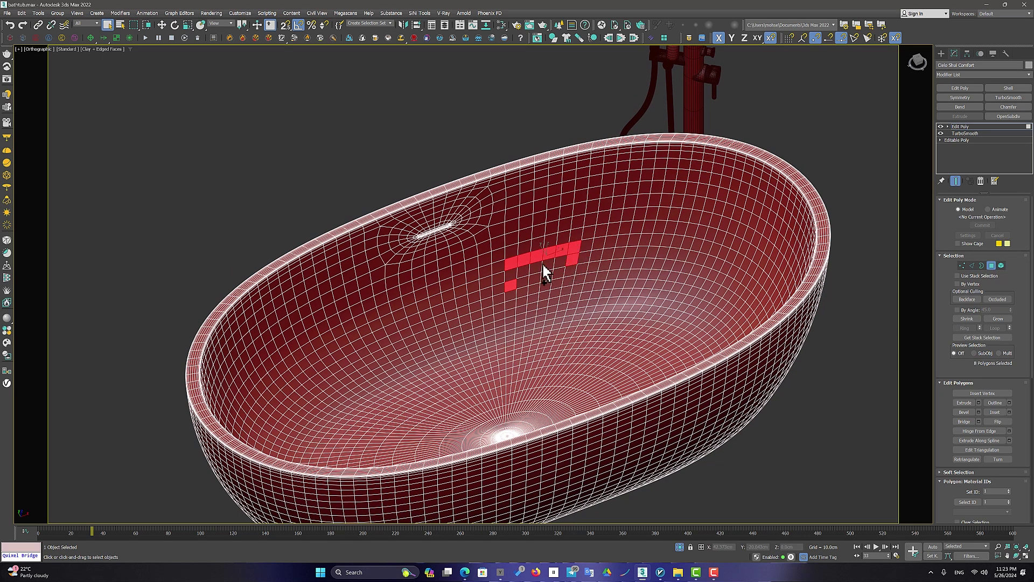
{"action": "left_click_drag", "start_coordinate": [476, 279], "coordinate": [480, 278], "text": "ctrl"}
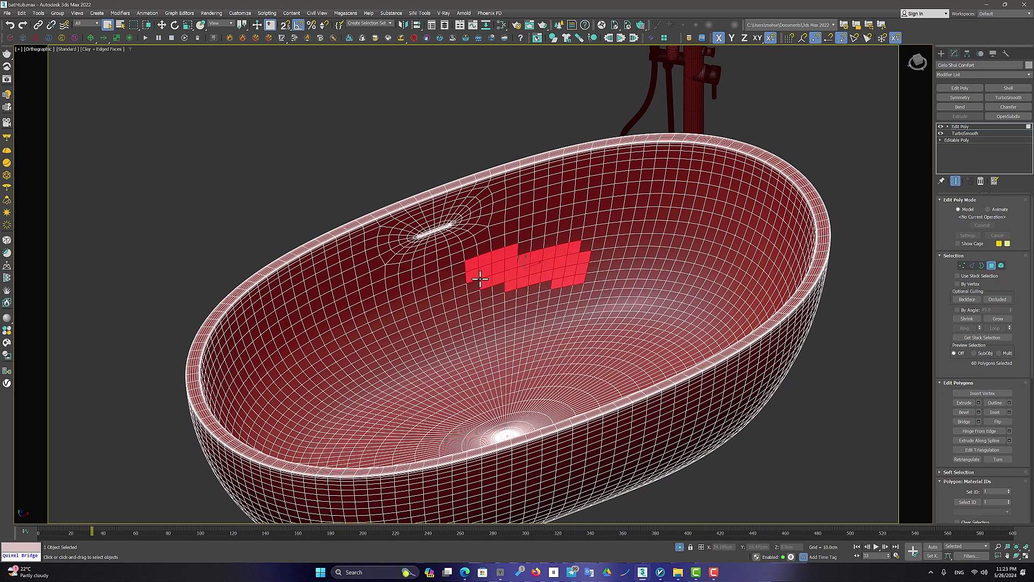
{"action": "left_click", "coordinate": [562, 261]}
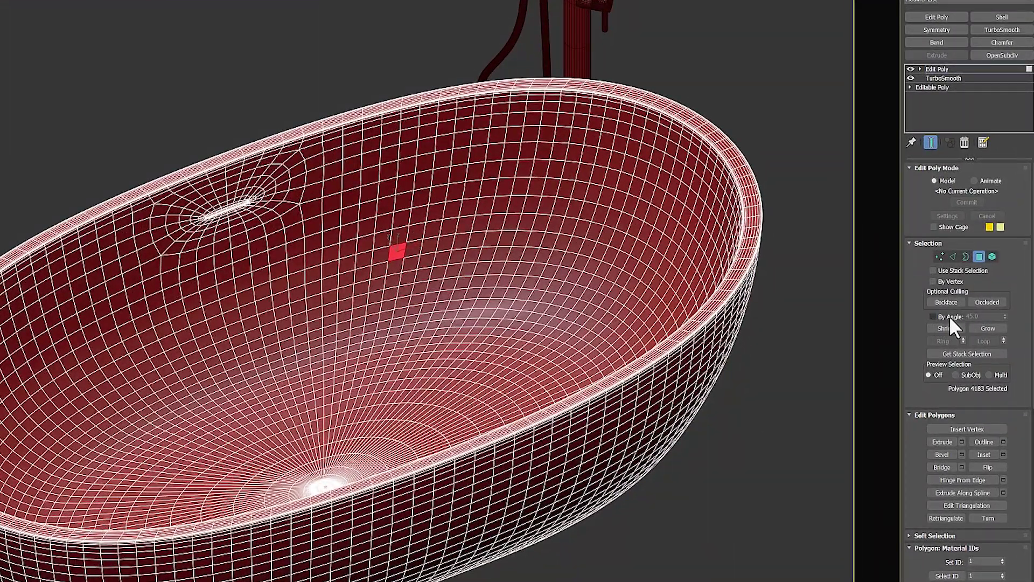
- Select the whole 4608-polygon inner surface using By Angle 20, then choose Detach
{"action": "left_click", "coordinate": [932, 316]}
{"action": "left_click", "coordinate": [983, 317]}
{"action": "left_click", "coordinate": [346, 293]}
{"action": "middle_click_drag", "start_coordinate": [219, 253], "coordinate": [300, 237]}
{"action": "scroll", "coordinate": [388, 256], "scroll_direction": "down", "scroll_amount": 2}
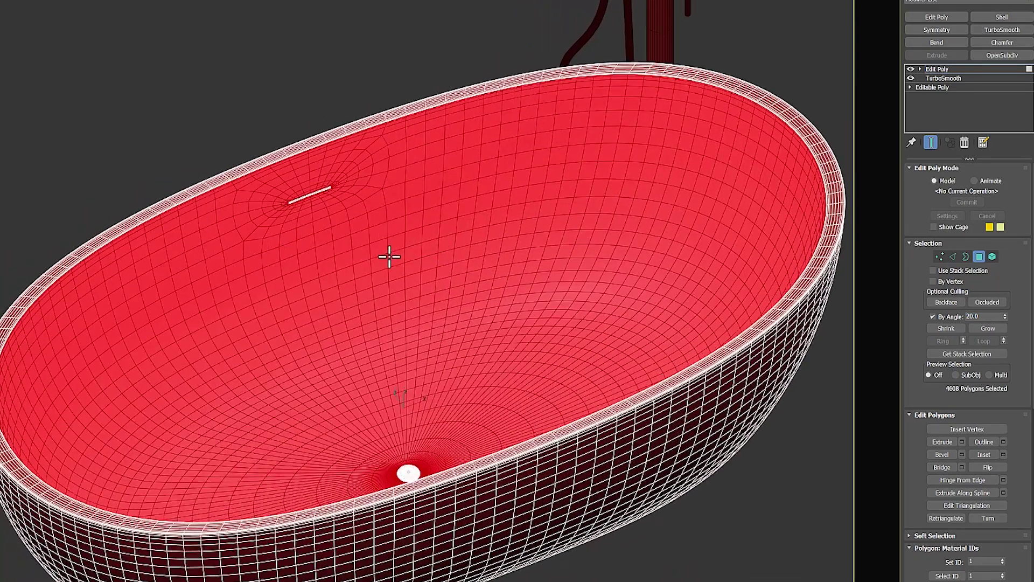
{"action": "middle_click_drag", "start_coordinate": [388, 256], "coordinate": [407, 268], "text": "alt"}
{"action": "scroll", "coordinate": [996, 388], "scroll_direction": "down", "scroll_amount": 5}
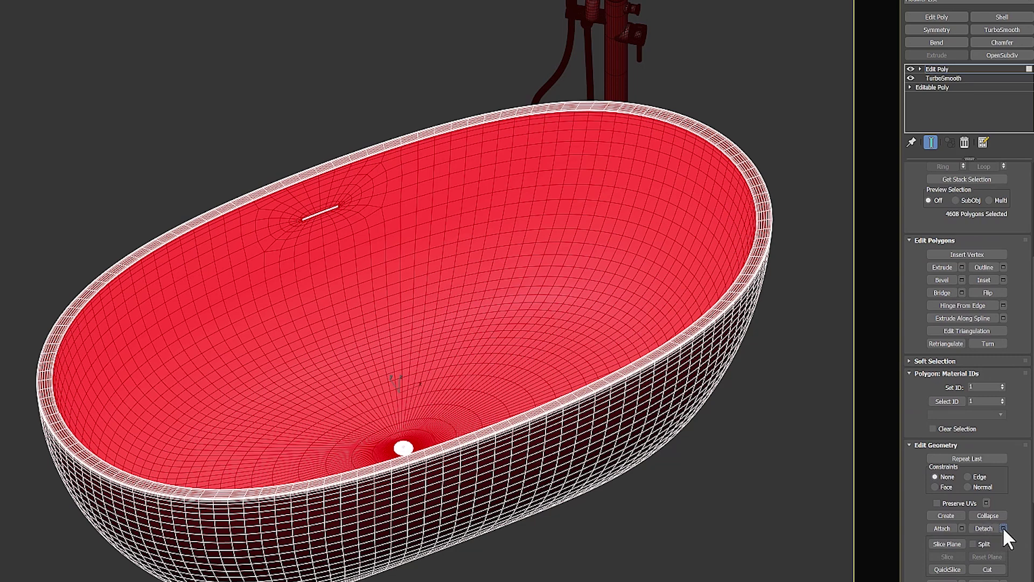
{"action": "left_click", "coordinate": [1003, 528]}
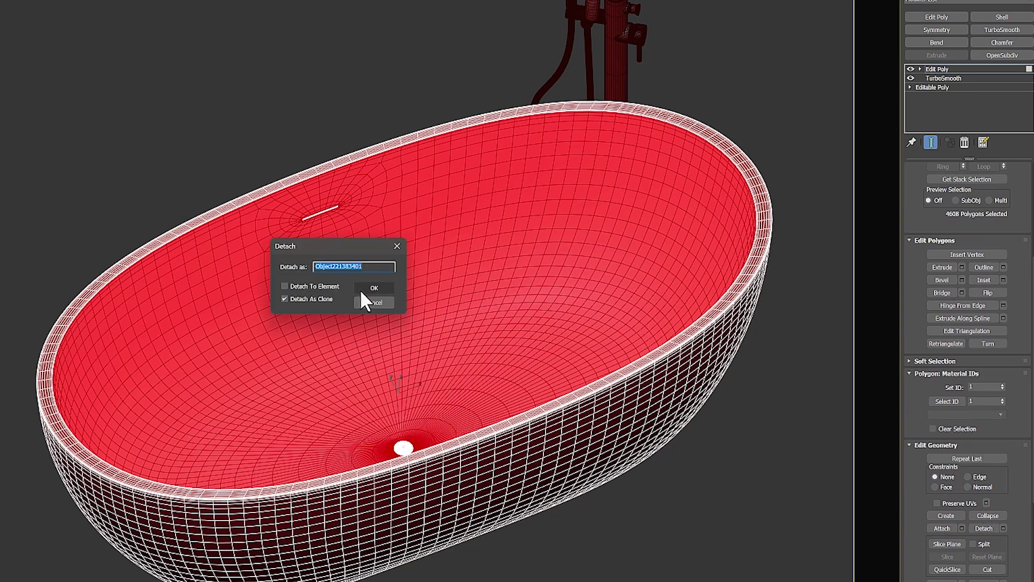
- Detach the inner surface as a clone named 'pho' and isolate it
{"action": "type", "text": "phoenix object"}
{"action": "left_click", "coordinate": [361, 290]}
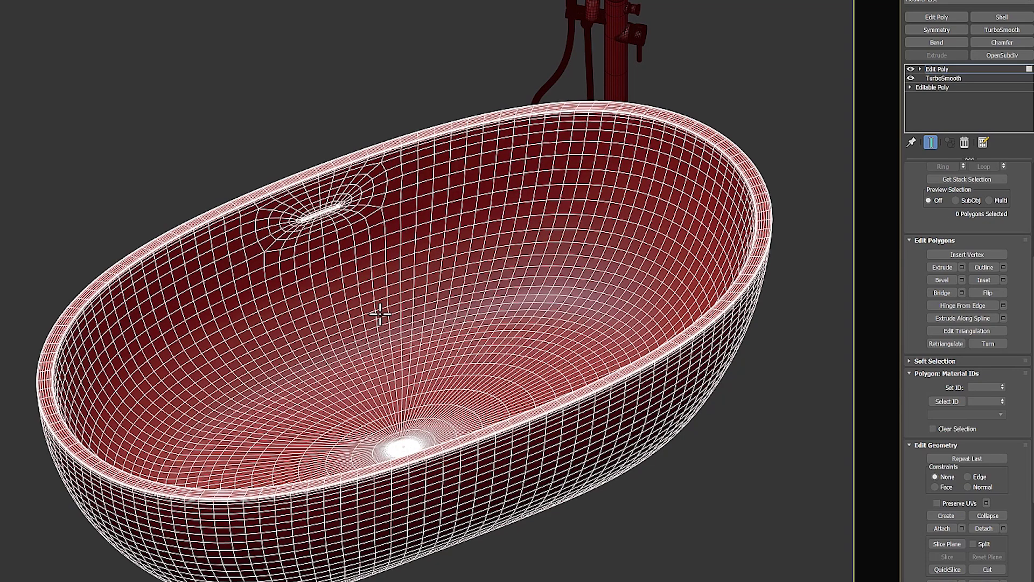
{"action": "left_click", "coordinate": [964, 69]}
{"action": "left_click", "coordinate": [392, 253]}
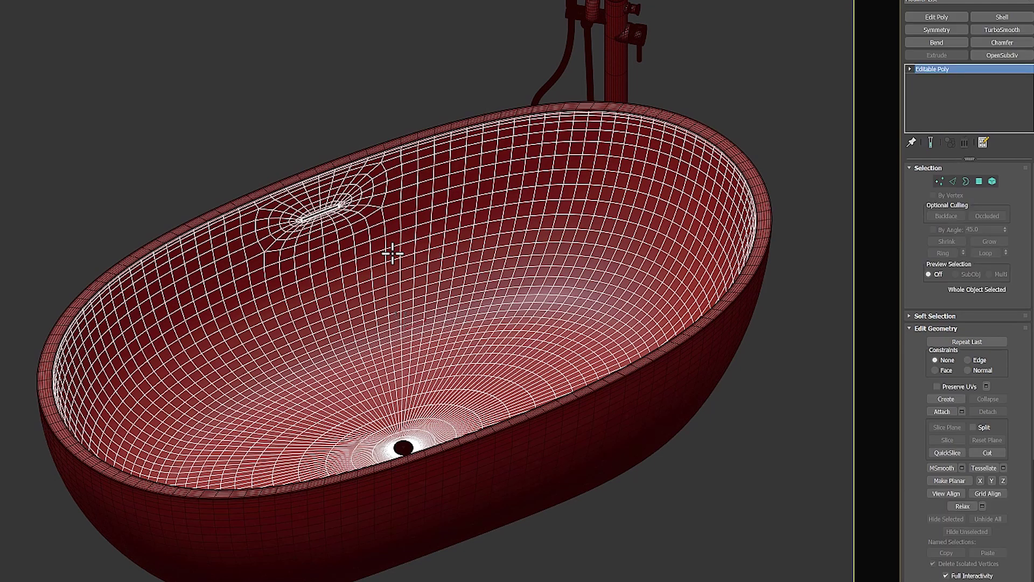
{"action": "key", "text": "alt+q"}
{"action": "scroll", "coordinate": [213, 148], "scroll_direction": "up", "scroll_amount": 5}
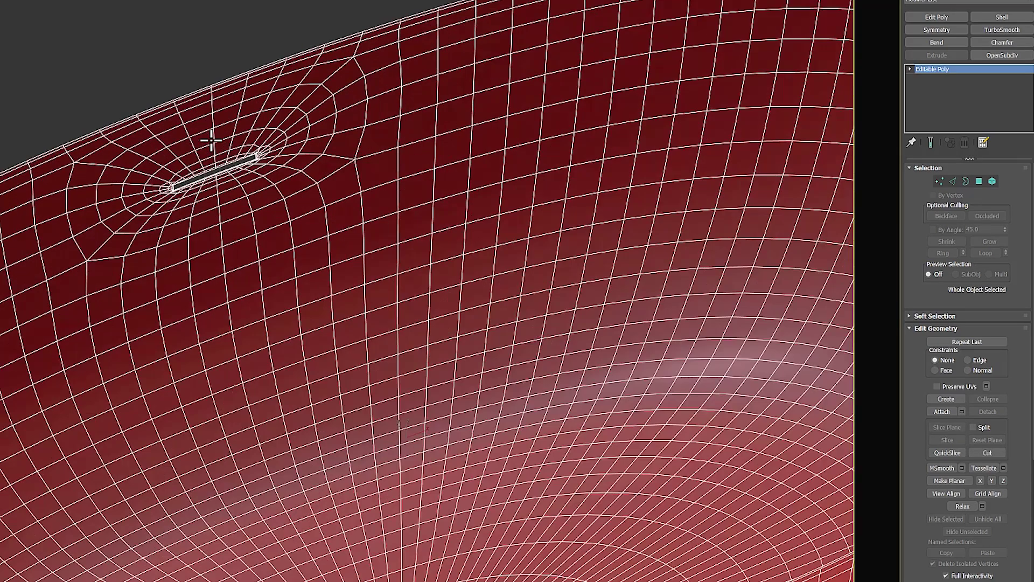
- Select the overflow slot's border and cap it
{"action": "left_click", "coordinate": [982, 182]}
{"action": "key", "text": "ctrl+a"}
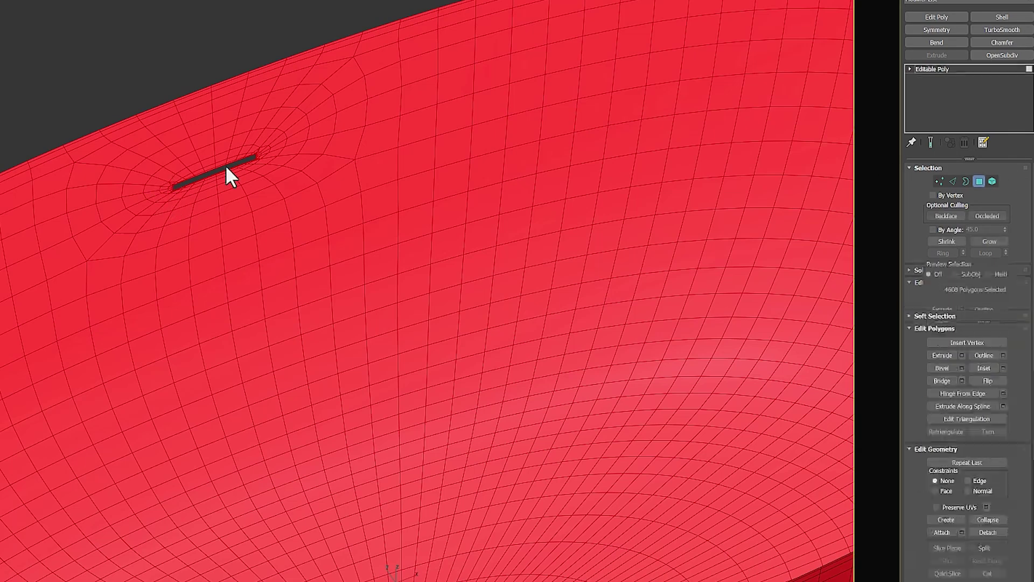
{"action": "scroll", "coordinate": [225, 164], "scroll_direction": "up", "scroll_amount": 5}
{"action": "left_click", "coordinate": [966, 181]}
{"action": "scroll", "coordinate": [420, 154], "scroll_direction": "up", "scroll_amount": 3}
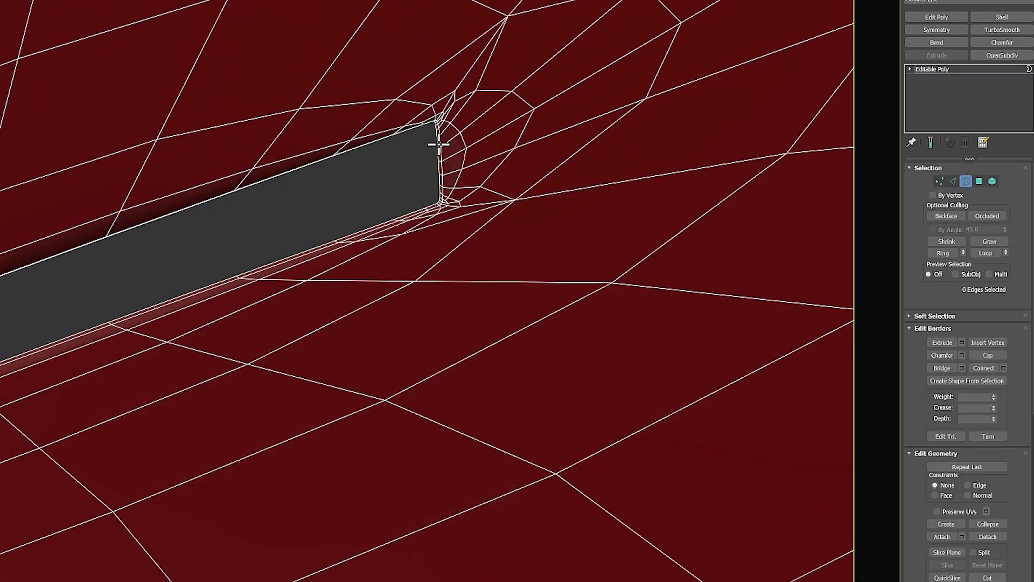
{"action": "left_click", "coordinate": [439, 144]}
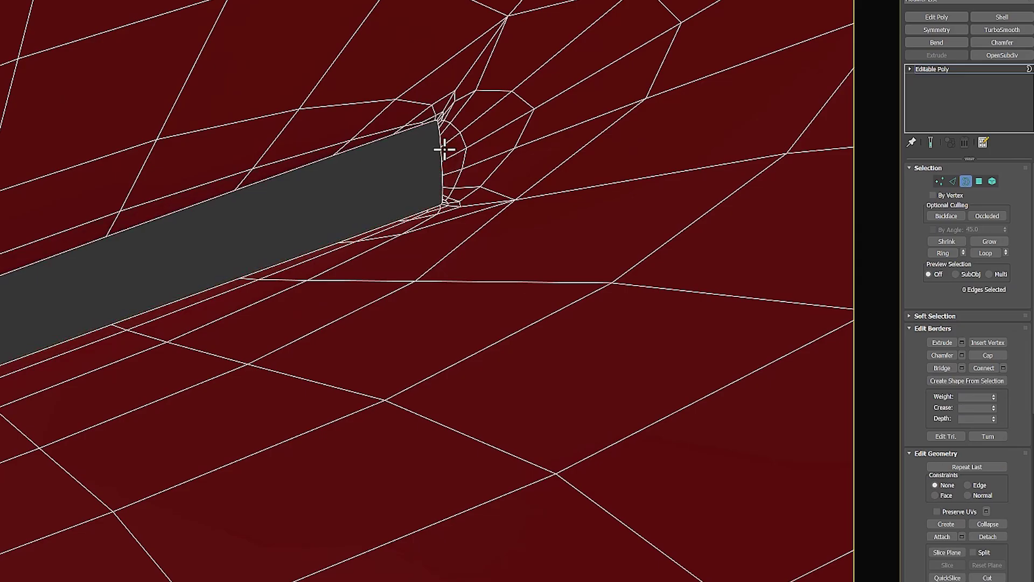
{"action": "left_click", "coordinate": [988, 355]}
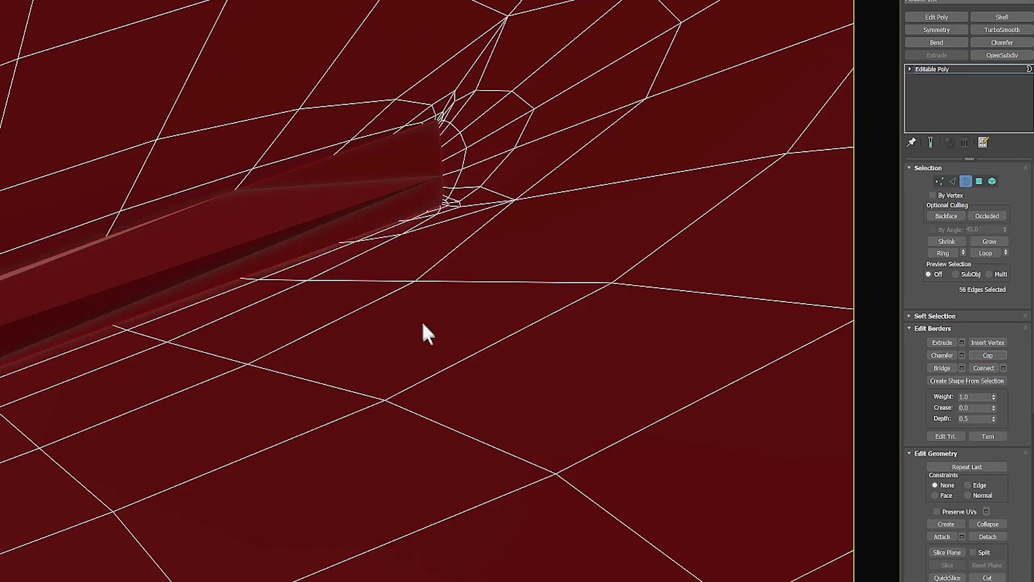
- Select the drain hole's border and cap it, then frame the whole bowl
{"action": "scroll", "coordinate": [420, 331], "scroll_direction": "down", "scroll_amount": 10}
{"action": "middle_click_drag", "start_coordinate": [420, 330], "coordinate": [520, 425]}
{"action": "scroll", "coordinate": [520, 425], "scroll_direction": "up", "scroll_amount": 8}
{"action": "left_click", "coordinate": [499, 439]}
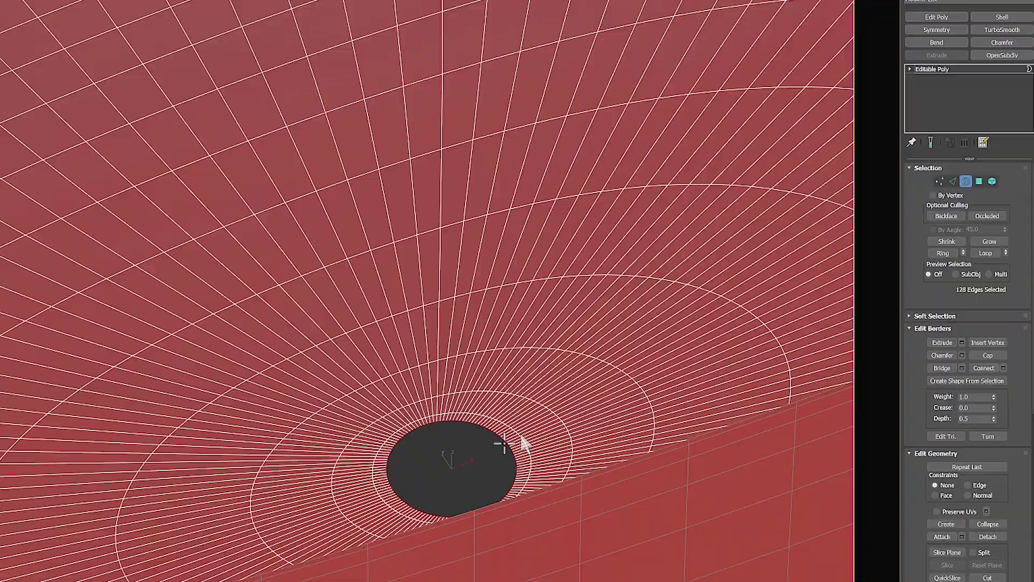
{"action": "left_click", "coordinate": [988, 355]}
{"action": "scroll", "coordinate": [380, 150], "scroll_direction": "down", "scroll_amount": 8}
{"action": "scroll", "coordinate": [353, 92], "scroll_direction": "up", "scroll_amount": 15}
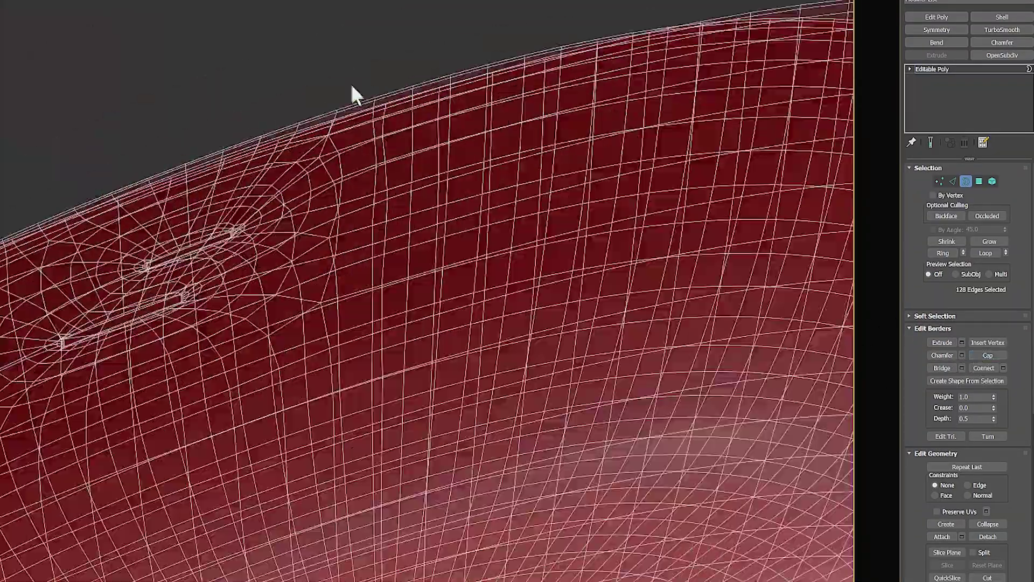
{"action": "scroll", "coordinate": [616, 357], "scroll_direction": "down", "scroll_amount": 10}
{"action": "middle_click_drag", "start_coordinate": [584, 339], "coordinate": [431, 168]}
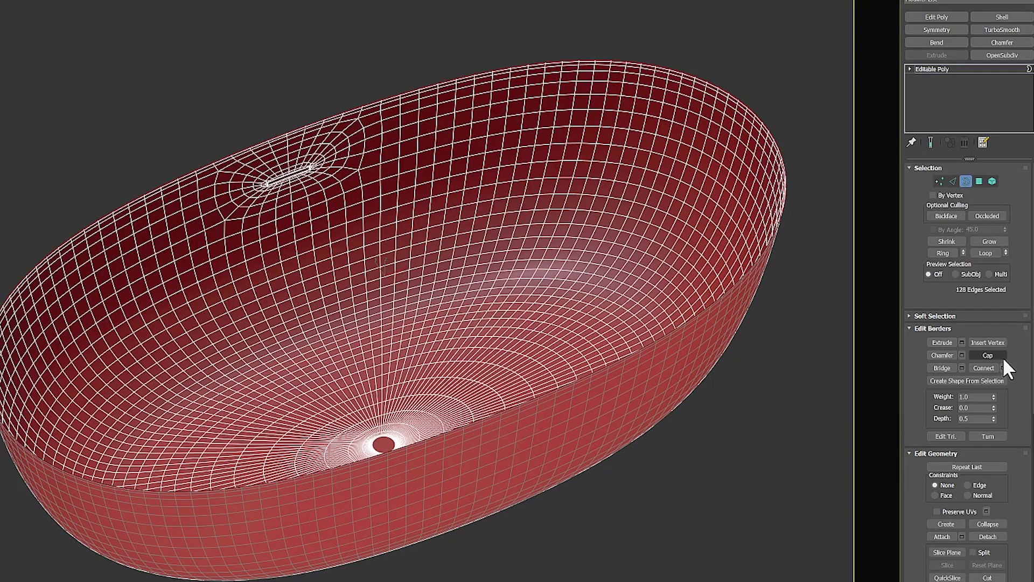
- Cap the bowl's open top rim
{"action": "left_click", "coordinate": [1003, 356]}
{"action": "scroll", "coordinate": [618, 384], "scroll_direction": "down", "scroll_amount": 3}
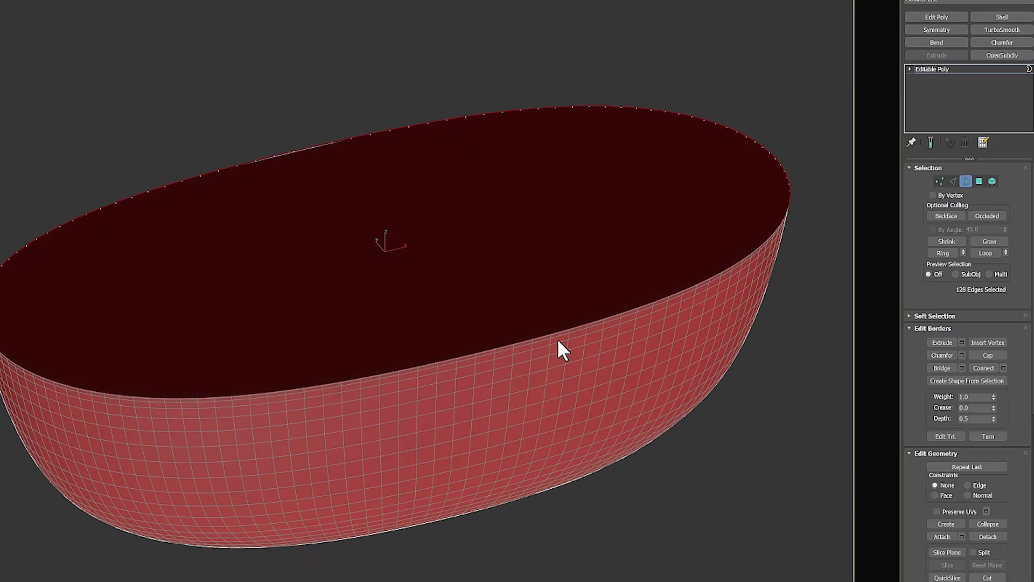
{"action": "middle_click_drag", "start_coordinate": [561, 347], "coordinate": [562, 388]}
{"action": "scroll", "coordinate": [623, 344], "scroll_direction": "down", "scroll_amount": 2}
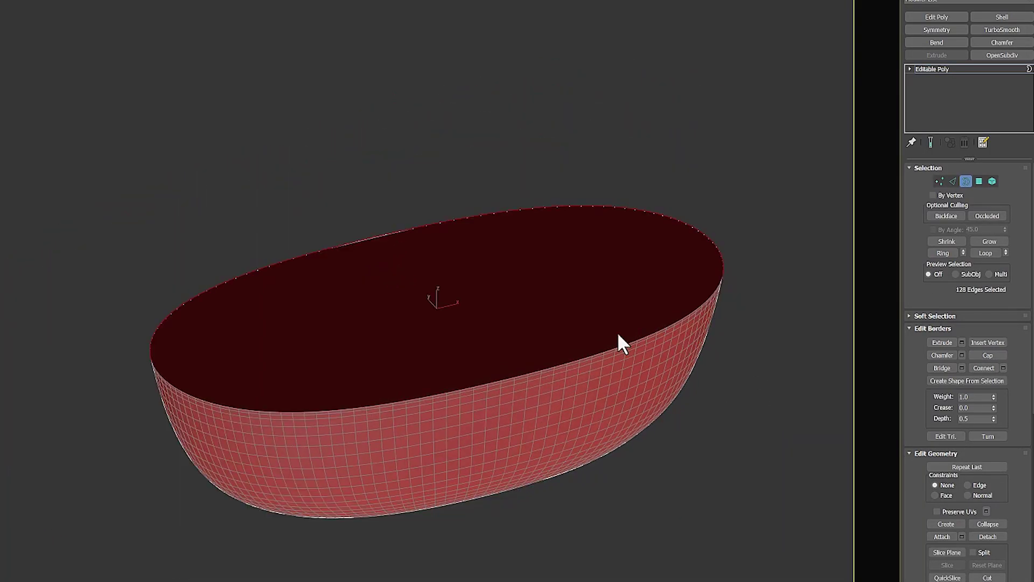
- Select all of the shell's polygons, flip their normals, and clear the selection
{"action": "left_click", "coordinate": [978, 181]}
{"action": "key", "text": "ctrl+a"}
{"action": "left_click_drag", "start_coordinate": [610, 332], "coordinate": [613, 334], "text": "ctrl"}
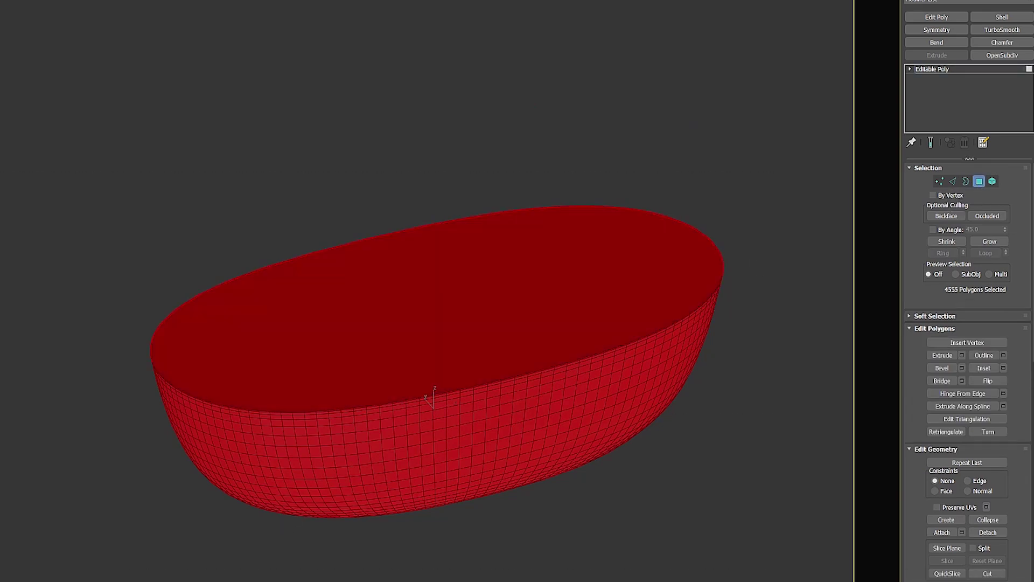
{"action": "left_click", "coordinate": [986, 379]}
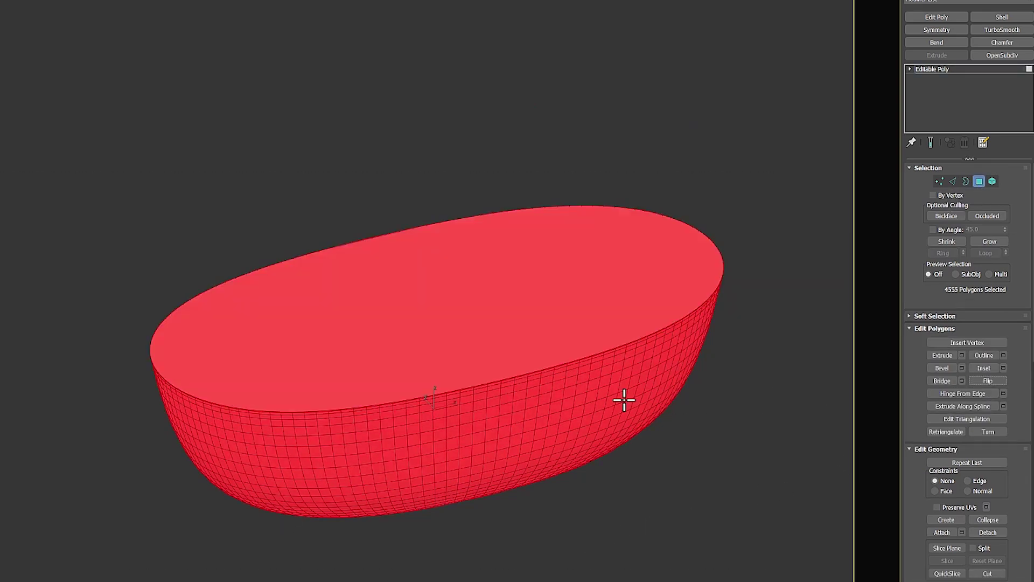
{"action": "middle_click_drag", "start_coordinate": [485, 407], "coordinate": [357, 381]}
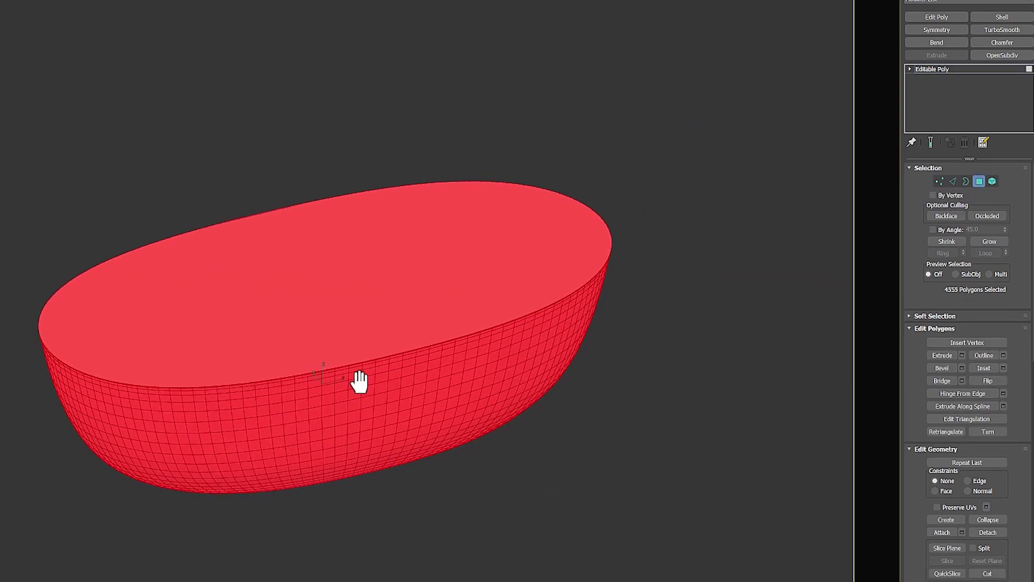
{"action": "left_click", "coordinate": [419, 501]}
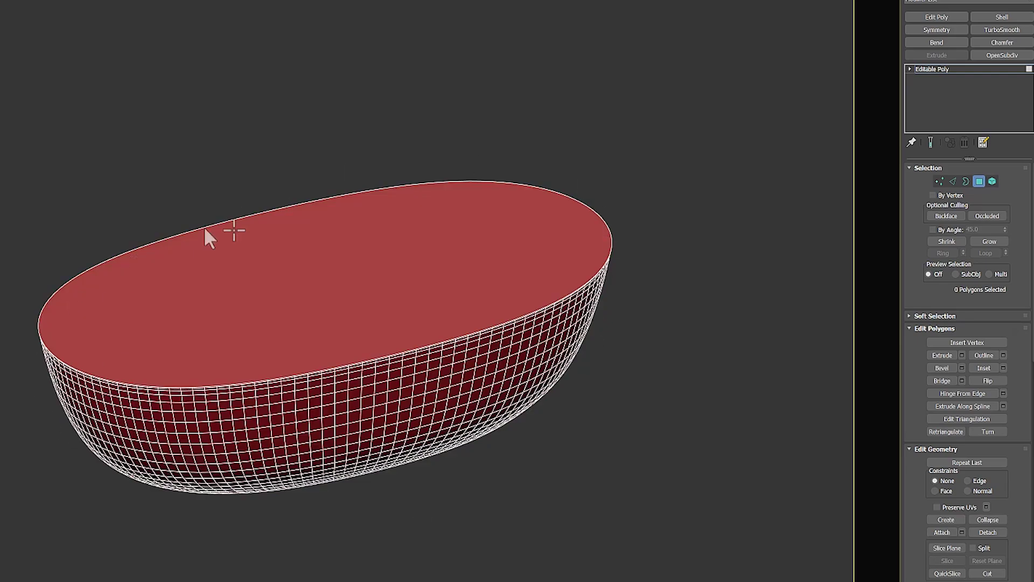
{"action": "scroll", "coordinate": [204, 226], "scroll_direction": "up", "scroll_amount": 3}
{"action": "middle_click_drag", "start_coordinate": [369, 346], "coordinate": [381, 324]}
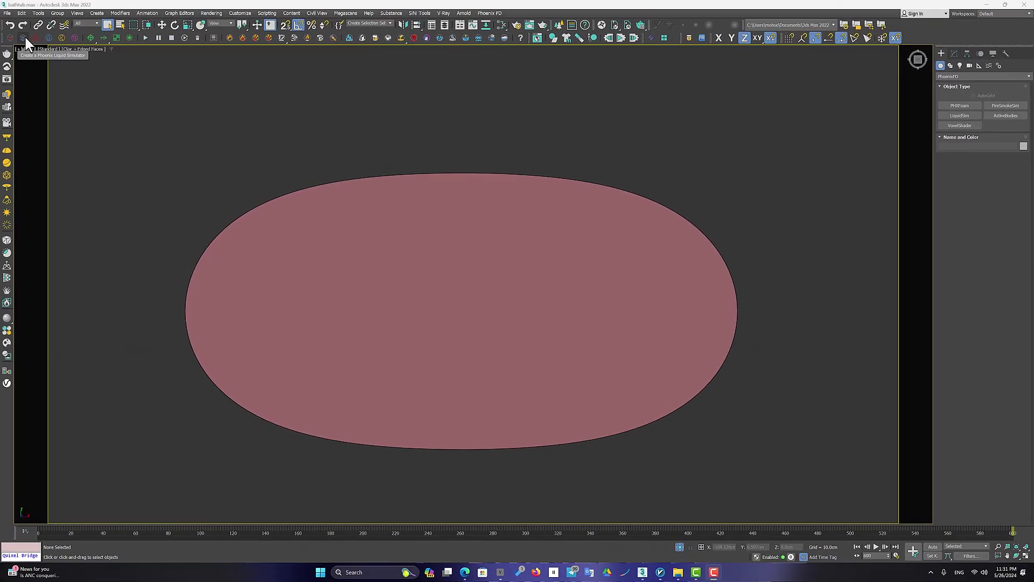
- Drag out a second liquid simulator grid, PhoenixFDLiquid002, around the tub shell and set its height
{"action": "left_click_drag", "start_coordinate": [784, 155], "coordinate": [140, 472]}
{"action": "scroll", "coordinate": [215, 452], "scroll_direction": "down", "scroll_amount": 3}
{"action": "middle_click_drag", "start_coordinate": [215, 453], "coordinate": [243, 413], "text": "alt"}
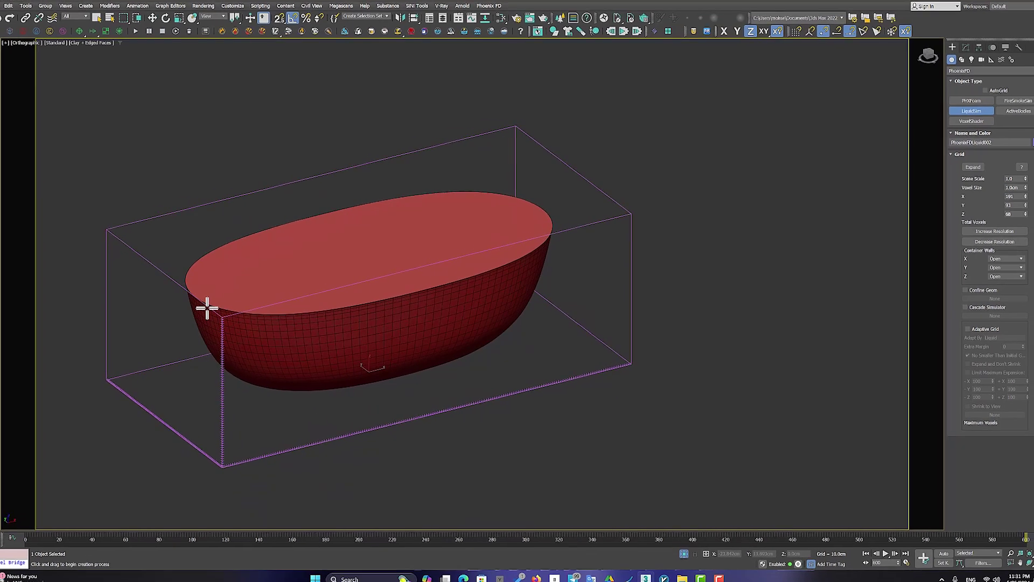
{"action": "left_click", "coordinate": [205, 305]}
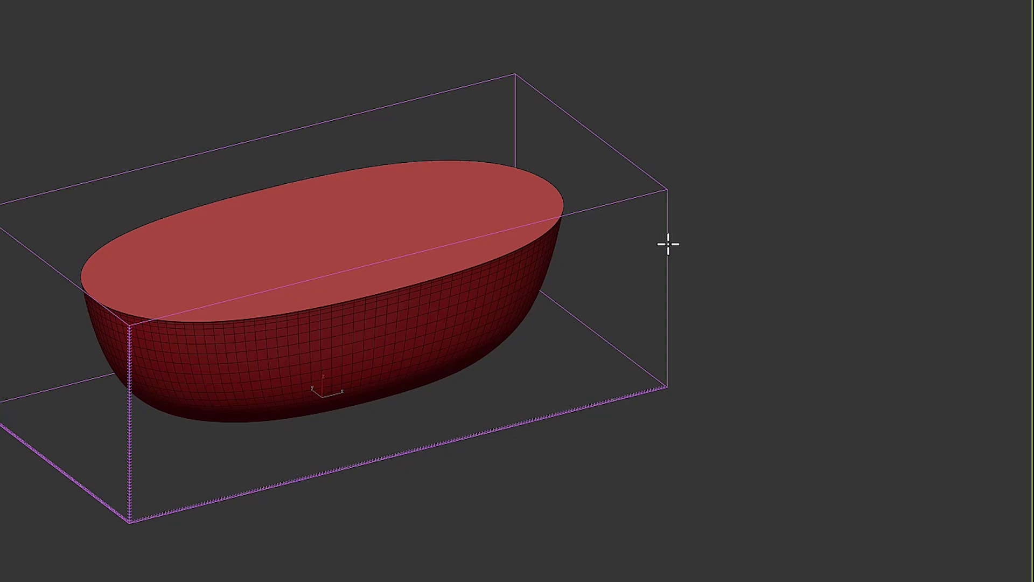
{"action": "right_click", "coordinate": [651, 246]}
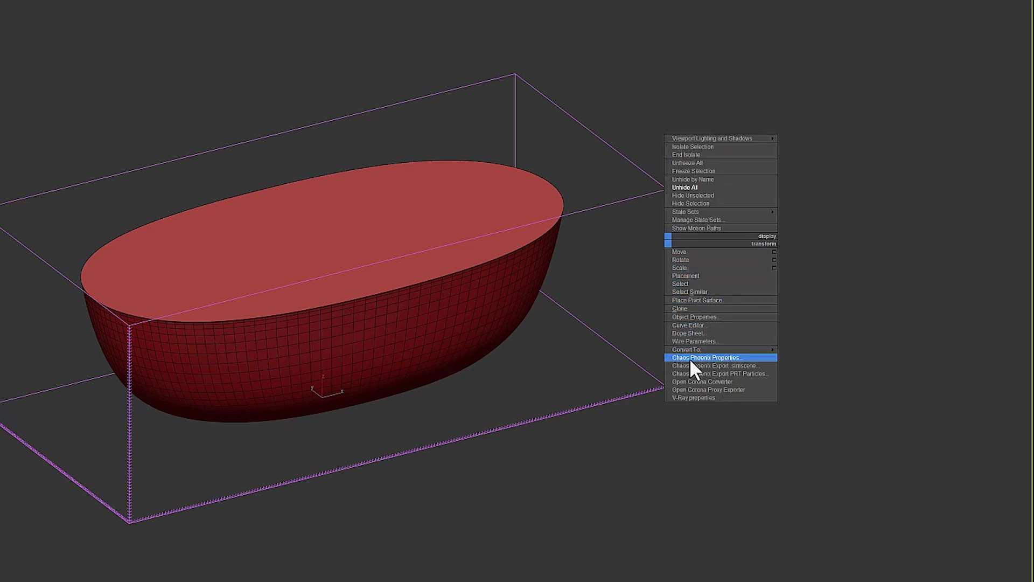
- Turn on Initial Liquid Fill in the tub shell's Chaos Phoenix Properties and confirm with OK
{"action": "left_click", "coordinate": [736, 364]}
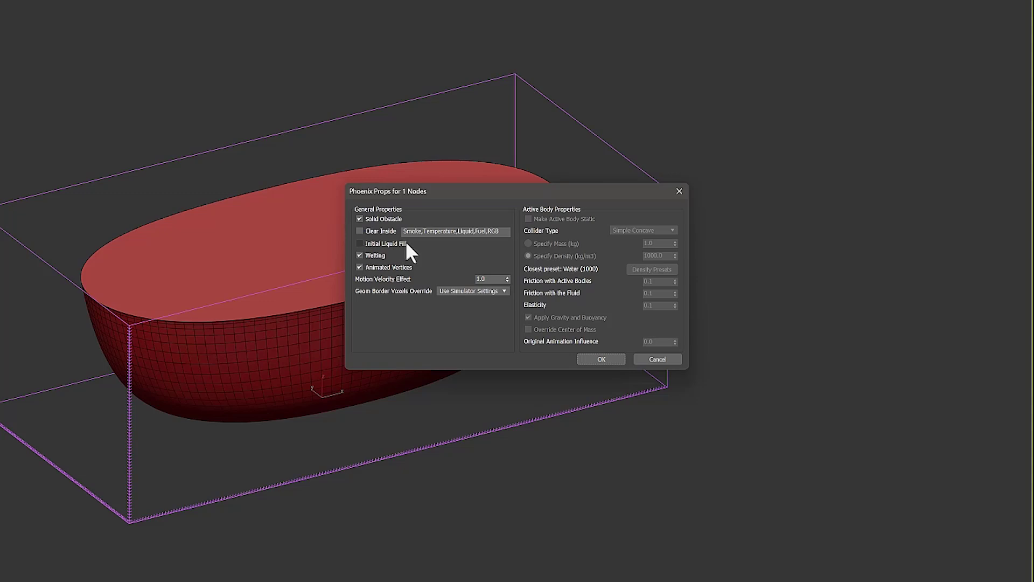
{"action": "left_click", "coordinate": [360, 243]}
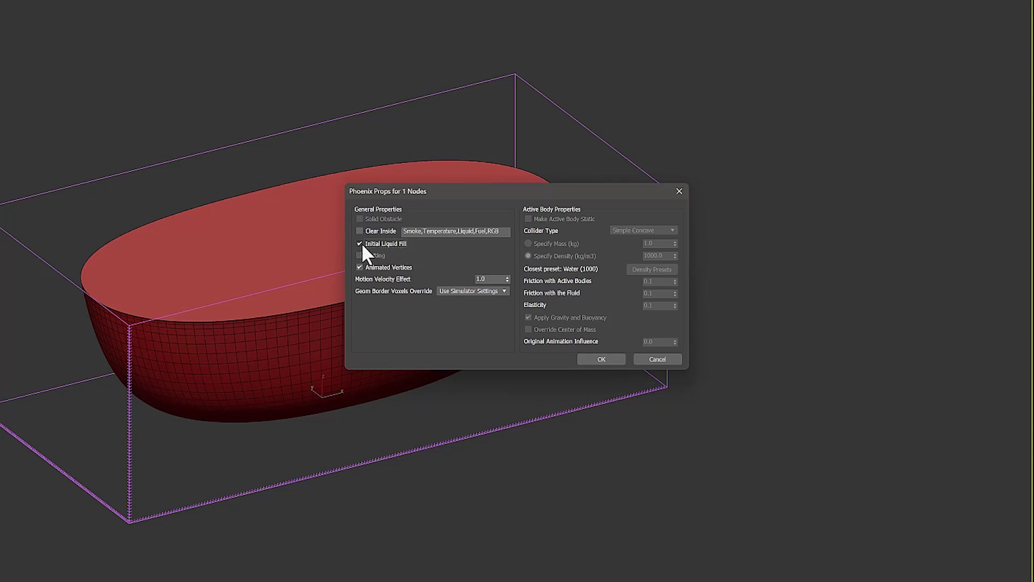
{"action": "left_click", "coordinate": [601, 359]}
{"action": "middle_click_drag", "start_coordinate": [341, 293], "coordinate": [517, 346]}
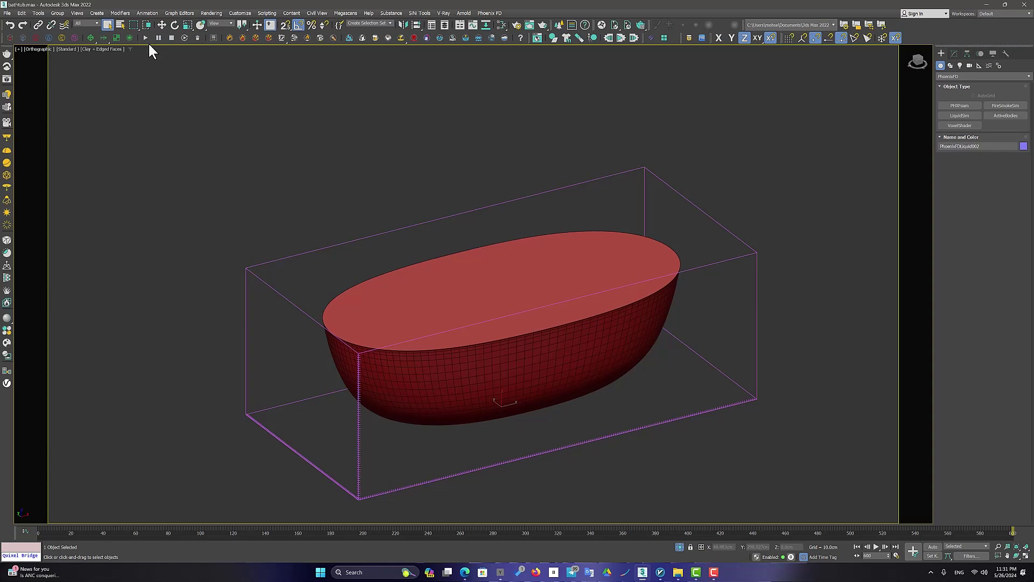
- Start, stop, and restart the liquid simulation from frame 0 in wireframe view
{"action": "left_click", "coordinate": [144, 38]}
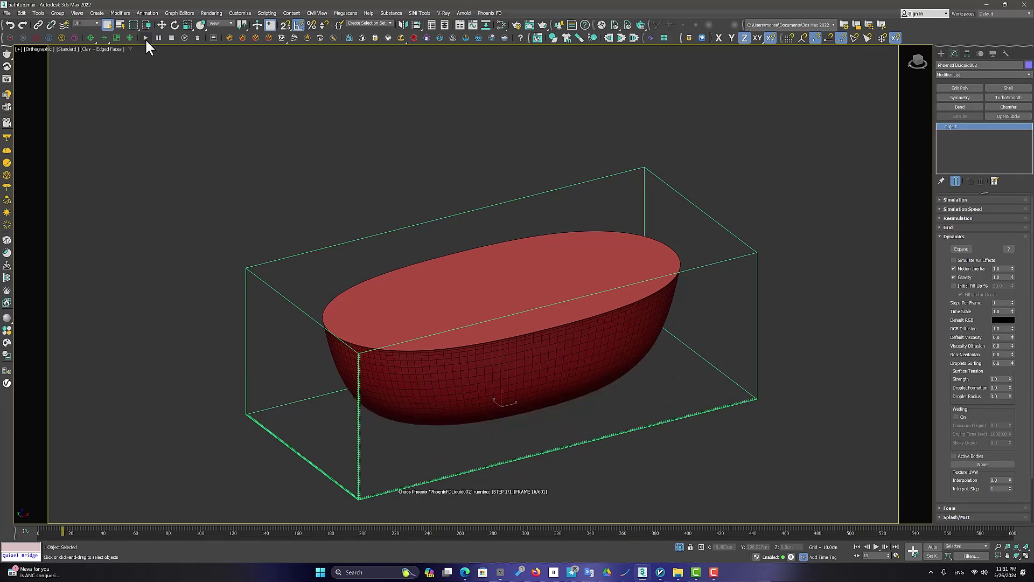
{"action": "left_click", "coordinate": [170, 38]}
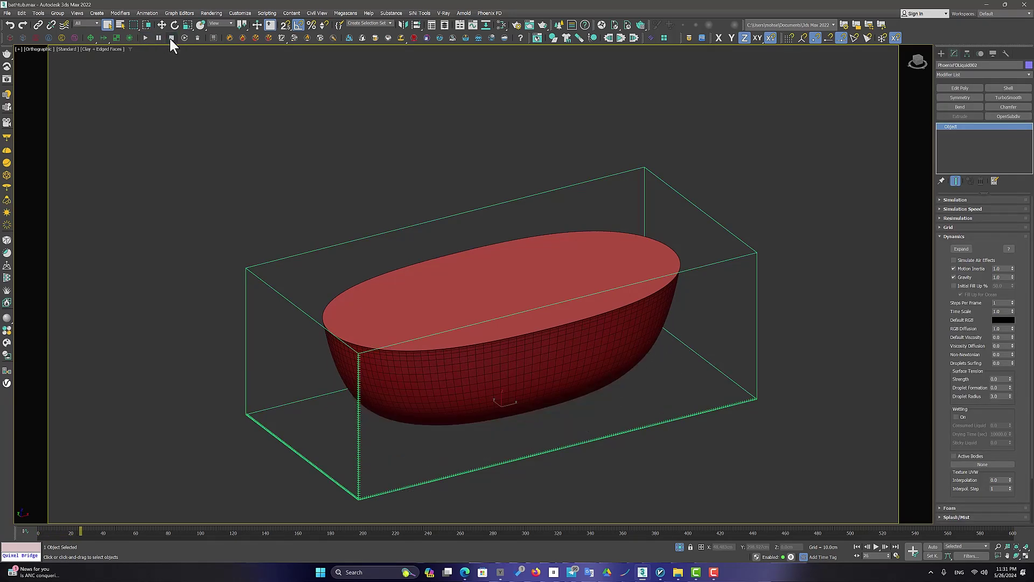
{"action": "key", "text": "F3"}
{"action": "left_click", "coordinate": [147, 38]}
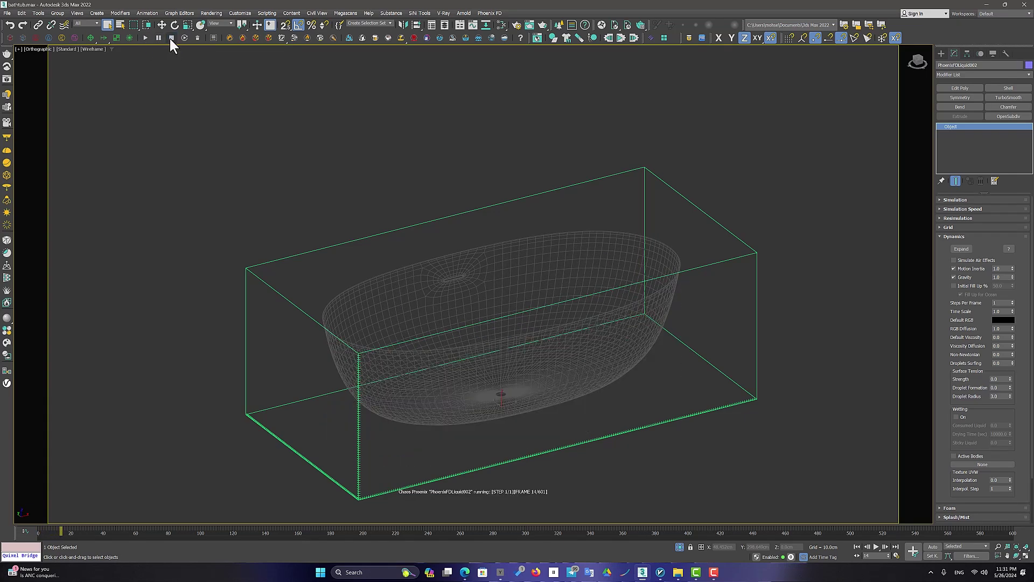
- Select all of the tub's polygons and flip their normals
{"action": "left_click", "coordinate": [456, 280]}
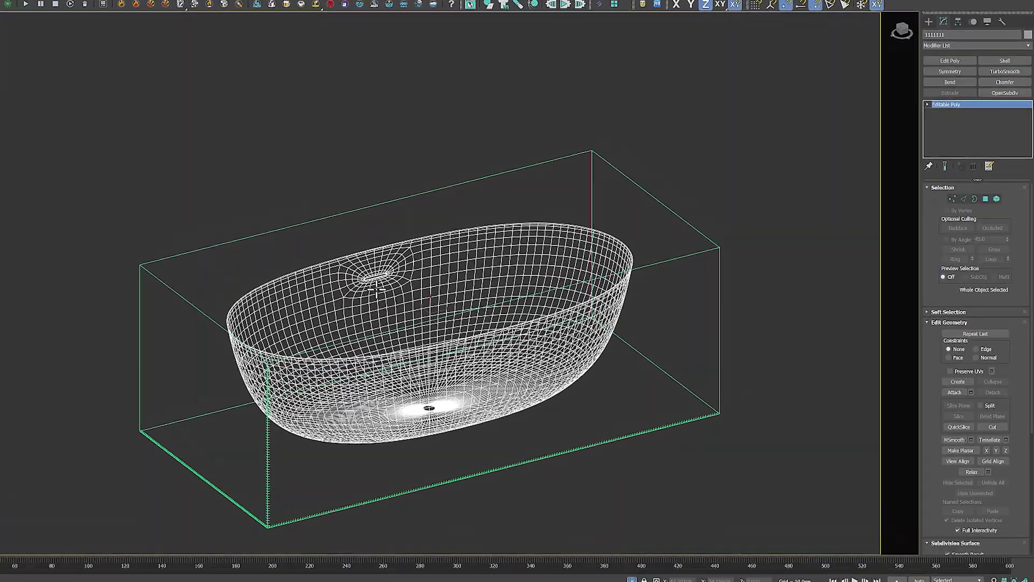
{"action": "left_click", "coordinate": [991, 211]}
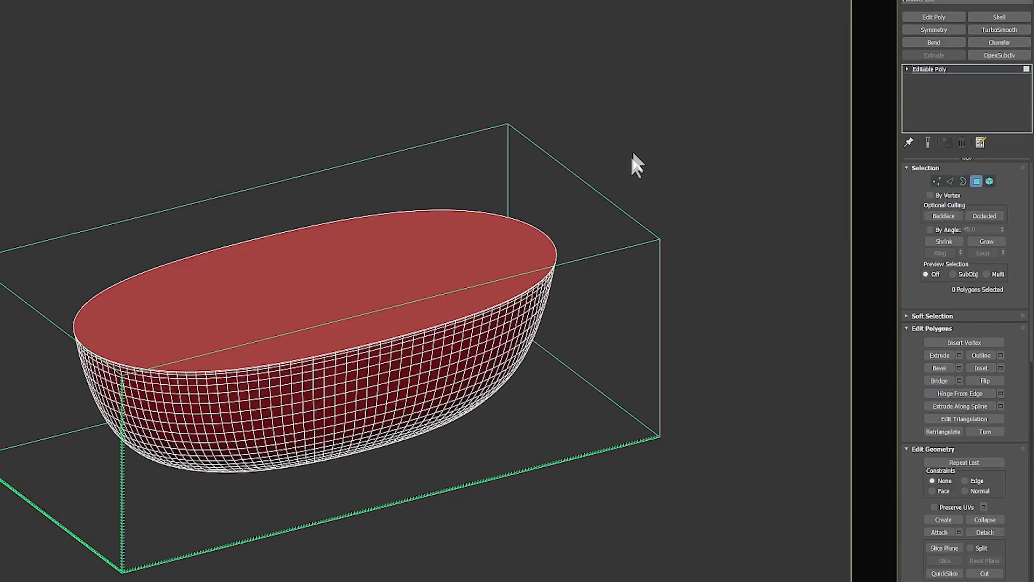
{"action": "left_click_drag", "start_coordinate": [635, 164], "coordinate": [54, 495]}
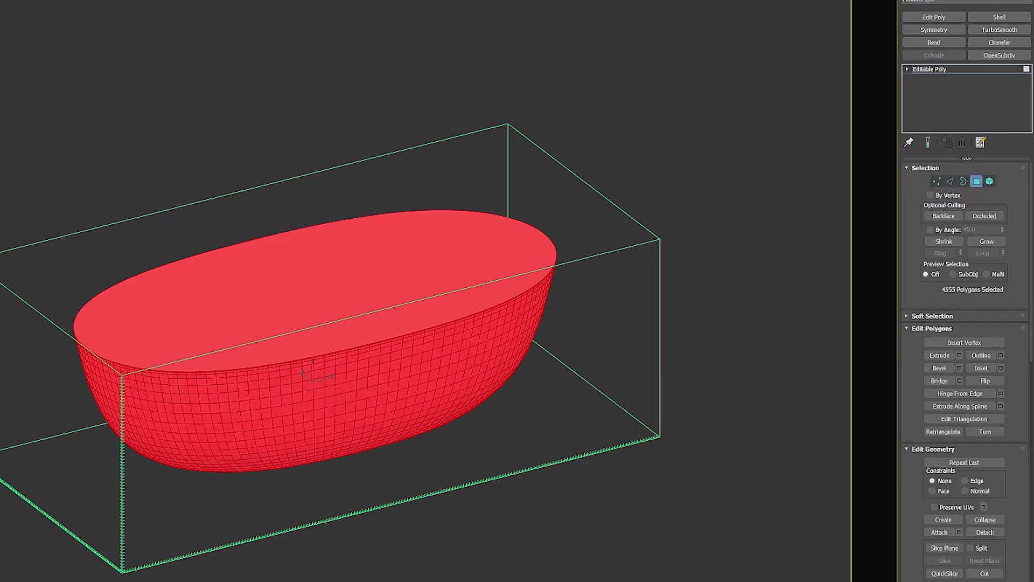
{"action": "left_click", "coordinate": [987, 379]}
{"action": "left_click", "coordinate": [976, 182]}
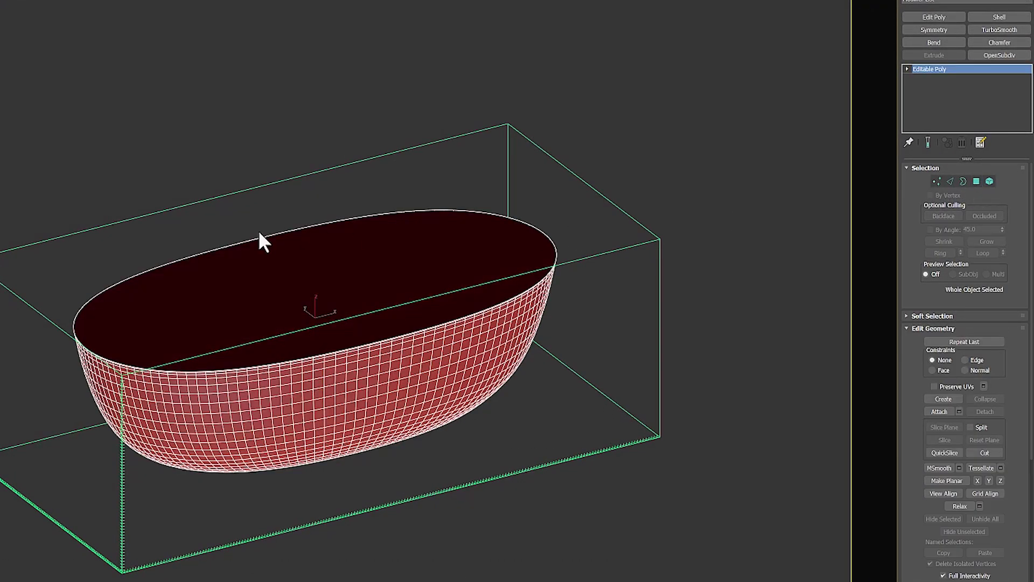
{"action": "key", "text": "F3"}
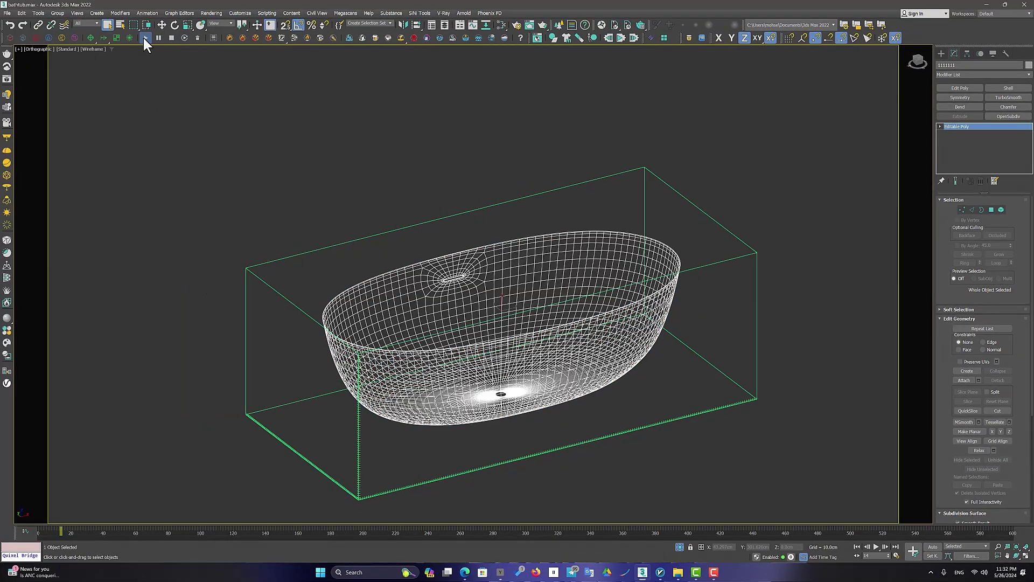
- Run the liquid simulation again, then stop and restart it from the first frame
{"action": "left_click", "coordinate": [143, 37]}
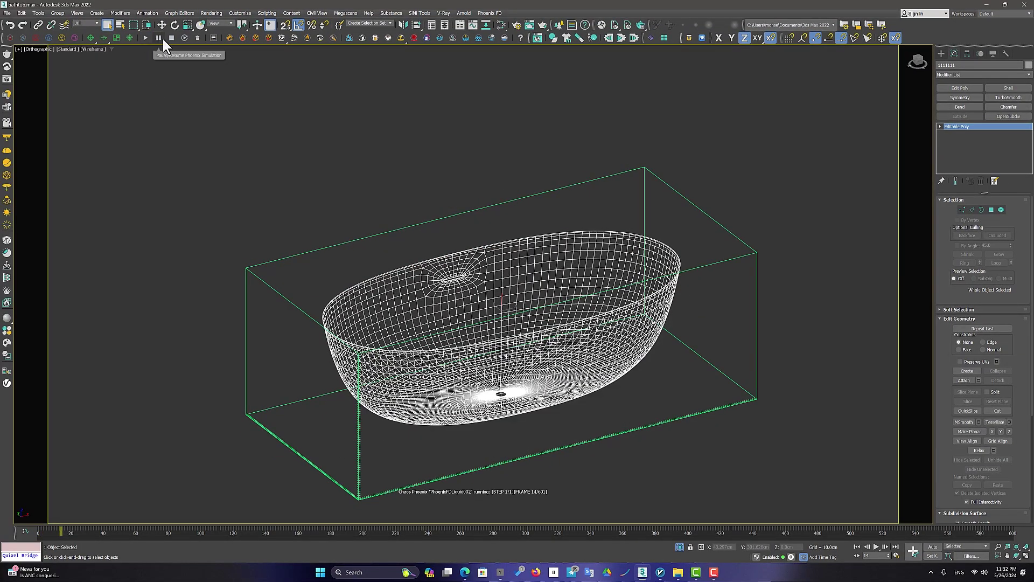
{"action": "left_click", "coordinate": [168, 38]}
{"action": "left_click", "coordinate": [146, 38]}
- Stop and restart the simulation, switching between shaded and wireframe display
{"action": "left_click", "coordinate": [168, 37]}
{"action": "key", "text": "F3"}
{"action": "left_click", "coordinate": [145, 37]}
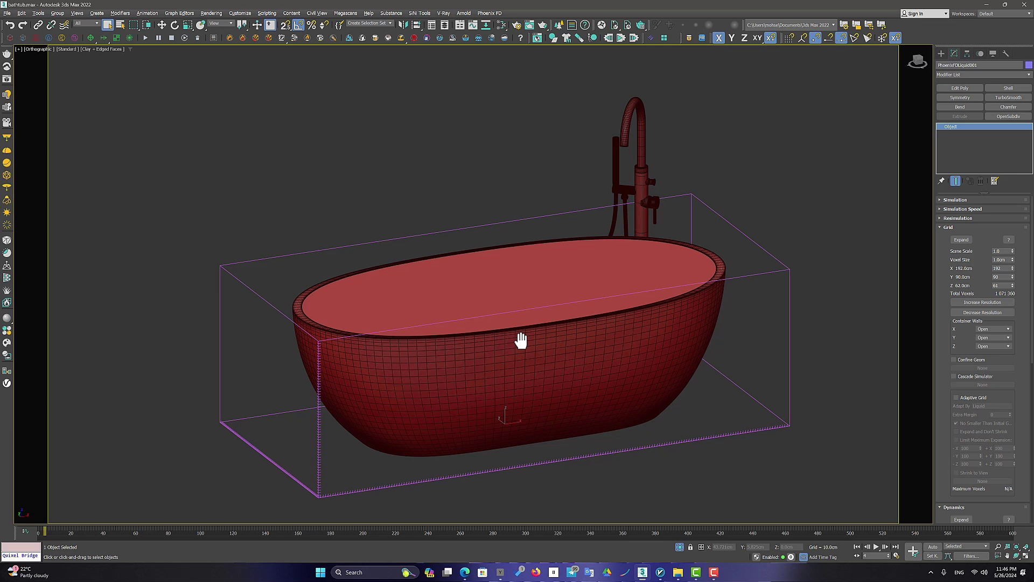
{"action": "key", "text": "F3"}
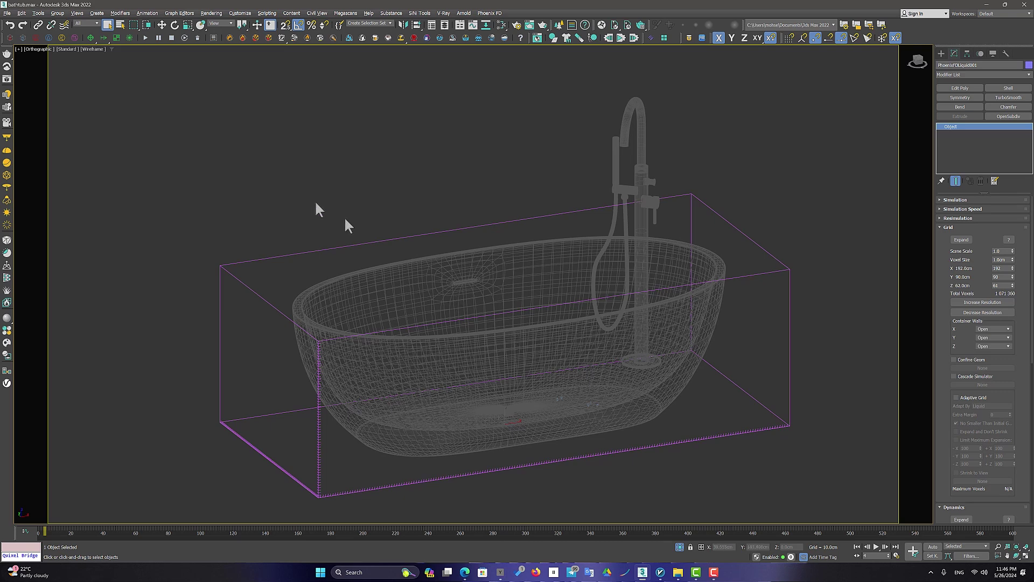
{"action": "left_click", "coordinate": [144, 38]}
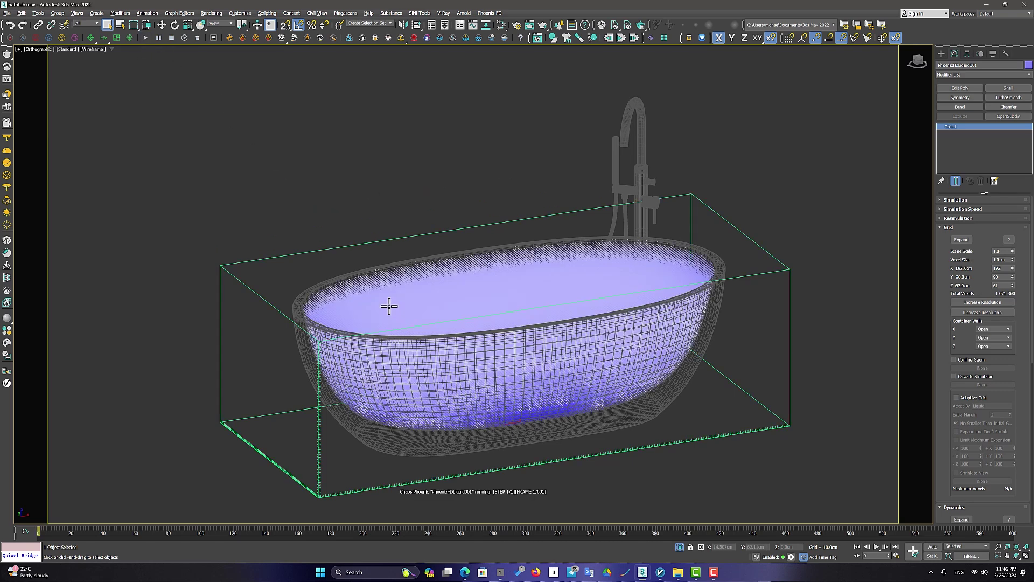
- Select the tub, orbit into it, and toggle wireframe to check the liquid stays inside
{"action": "left_click", "coordinate": [712, 292]}
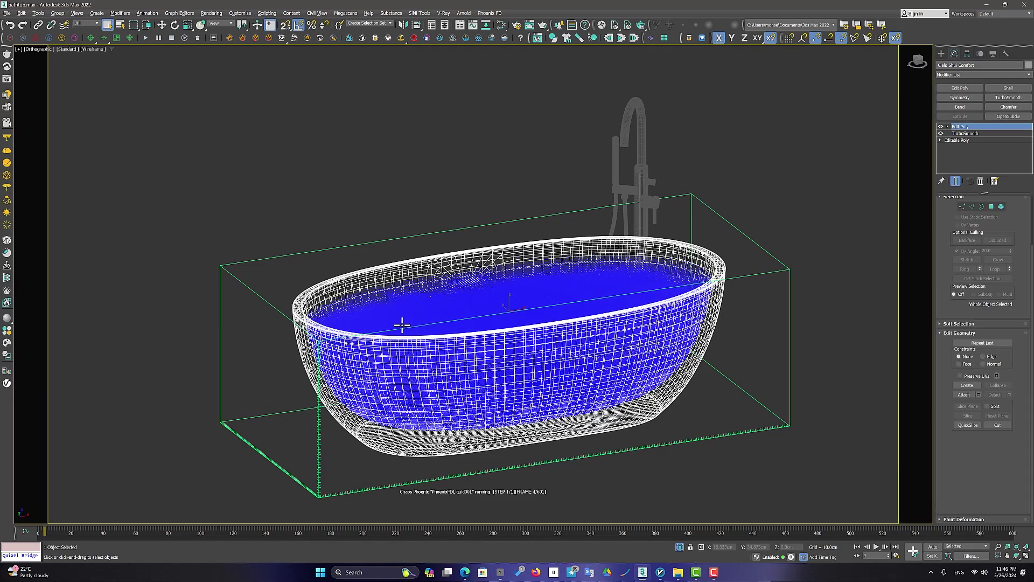
{"action": "mouse_move", "coordinate": [582, 272]}
{"action": "middle_mouse_down", "text": "alt"}
{"action": "mouse_move", "coordinate": [570, 282]}
{"action": "mouse_move", "coordinate": [538, 273]}
{"action": "mouse_move", "coordinate": [577, 275]}
{"action": "middle_mouse_up", "text": "alt"}
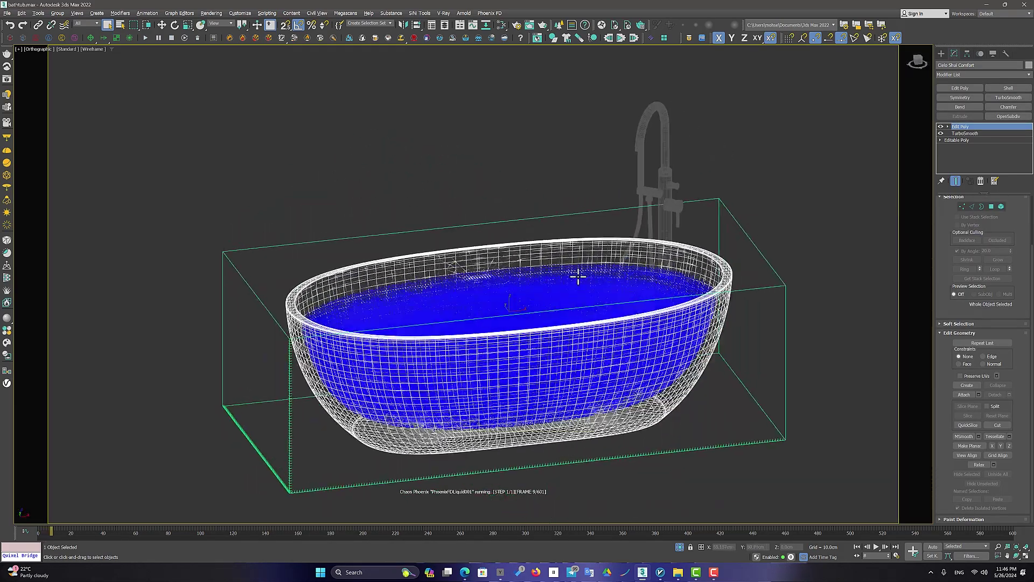
{"action": "middle_click_drag", "start_coordinate": [610, 308], "coordinate": [618, 307], "text": "alt"}
{"action": "key", "text": "F3"}
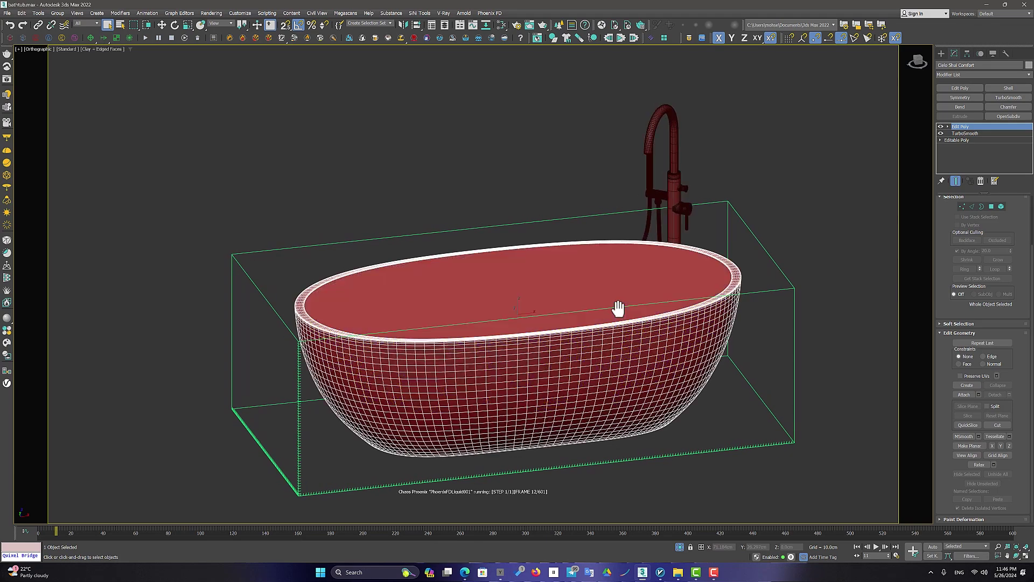
{"action": "key", "text": "F3"}
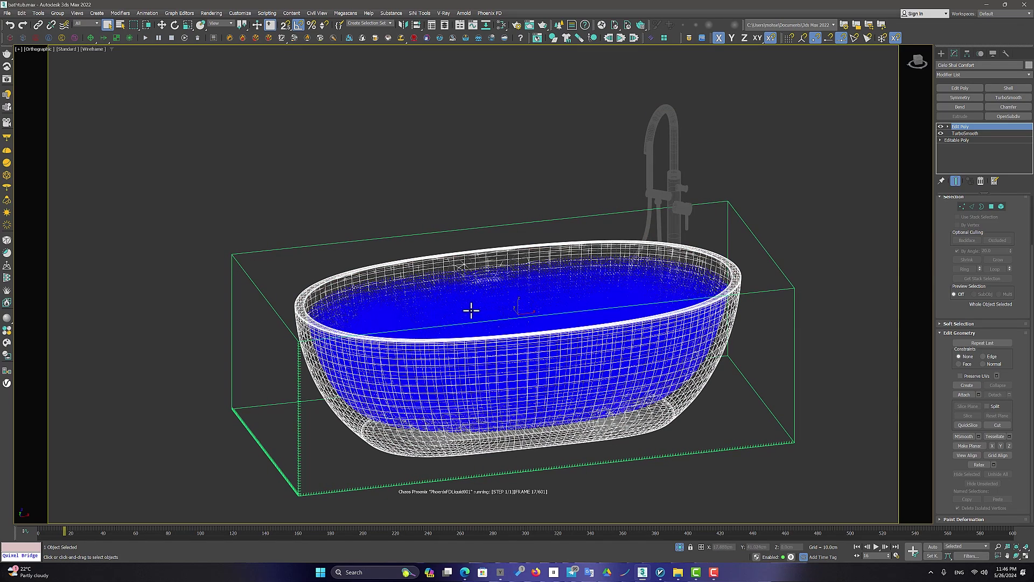
{"action": "key", "text": "F3"}
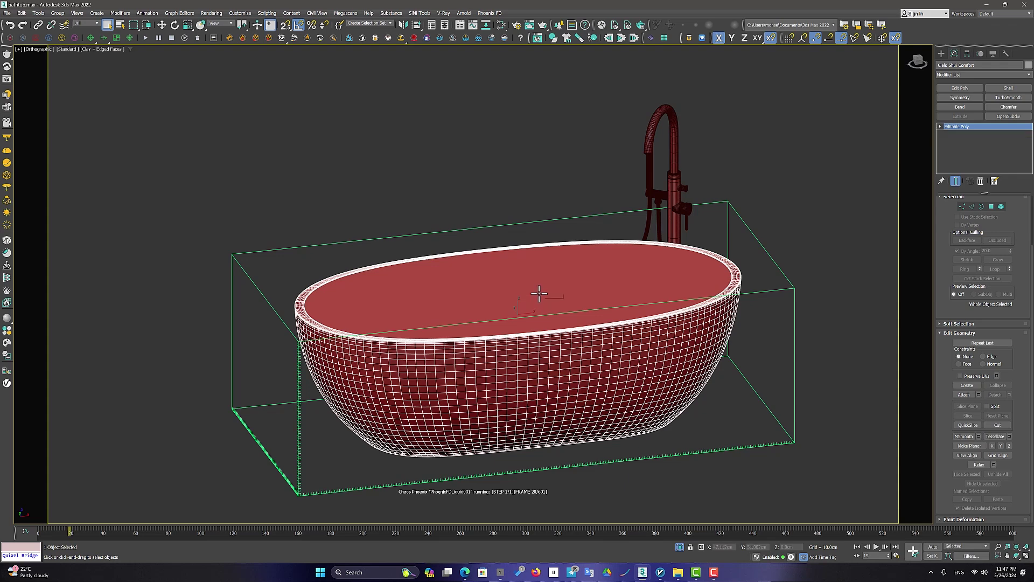
{"action": "left_click", "coordinate": [423, 277]}
{"action": "key", "text": "F3"}
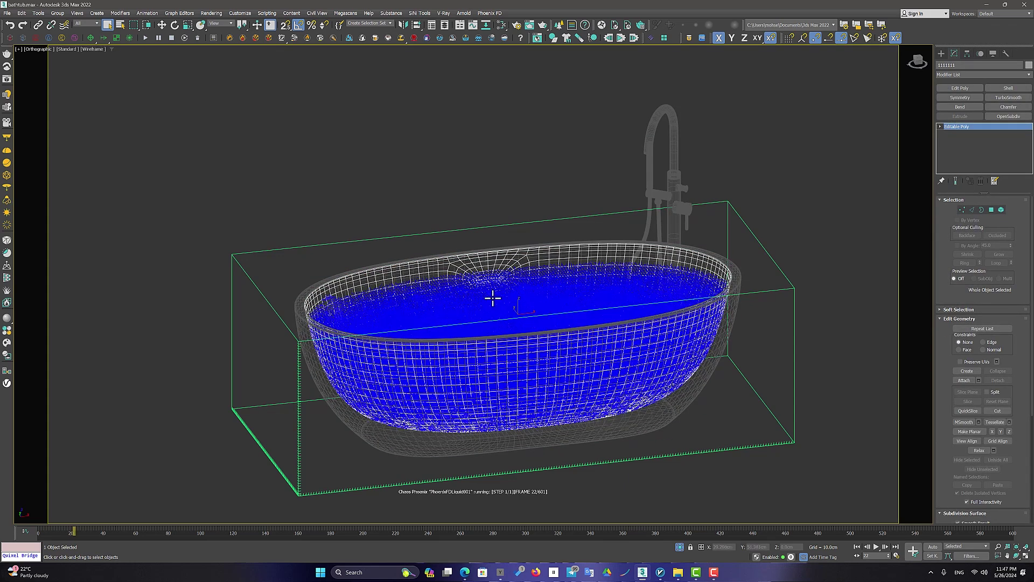
{"action": "key", "text": "F3"}
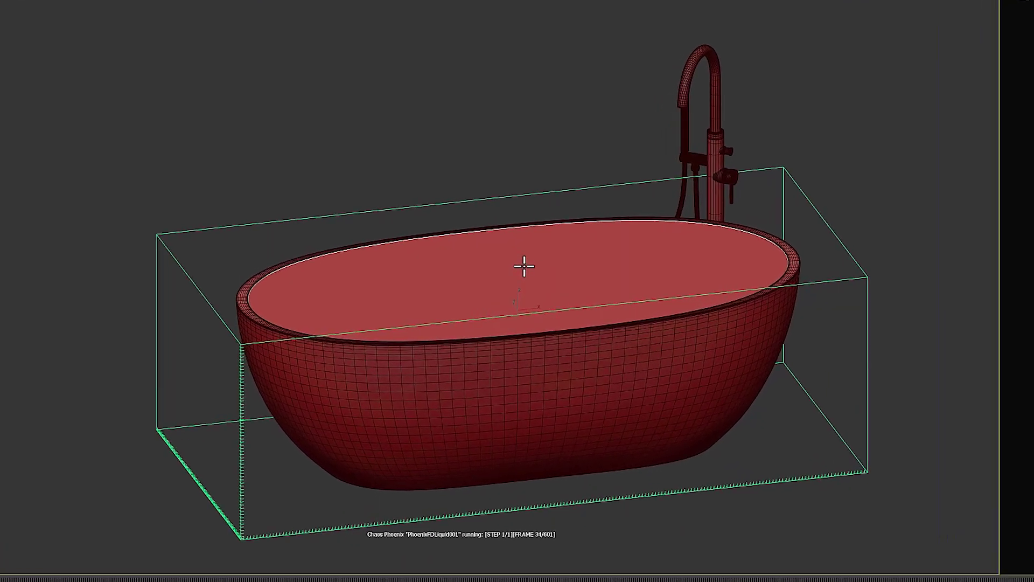
- Turn off Renderable in the Object Properties of the inner tub object 1111111
{"action": "right_click", "coordinate": [522, 279]}
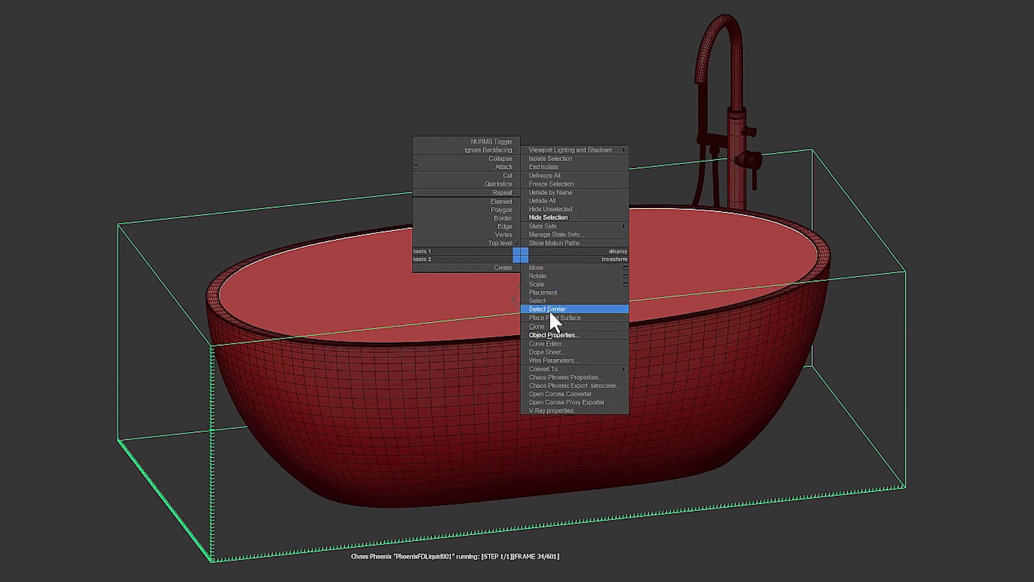
{"action": "left_click", "coordinate": [560, 337]}
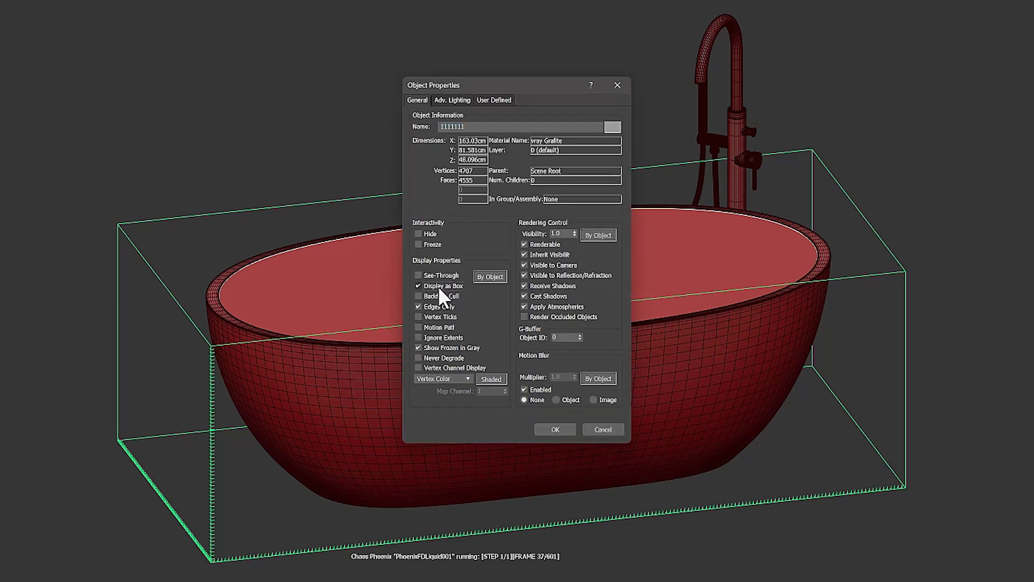
{"action": "left_click", "coordinate": [541, 245]}
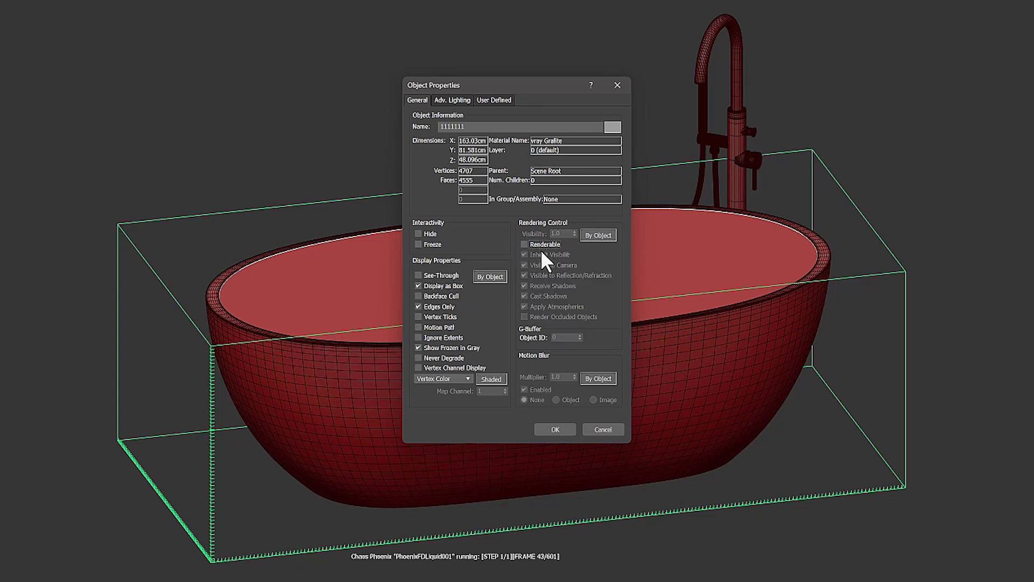
{"action": "left_click", "coordinate": [555, 429]}
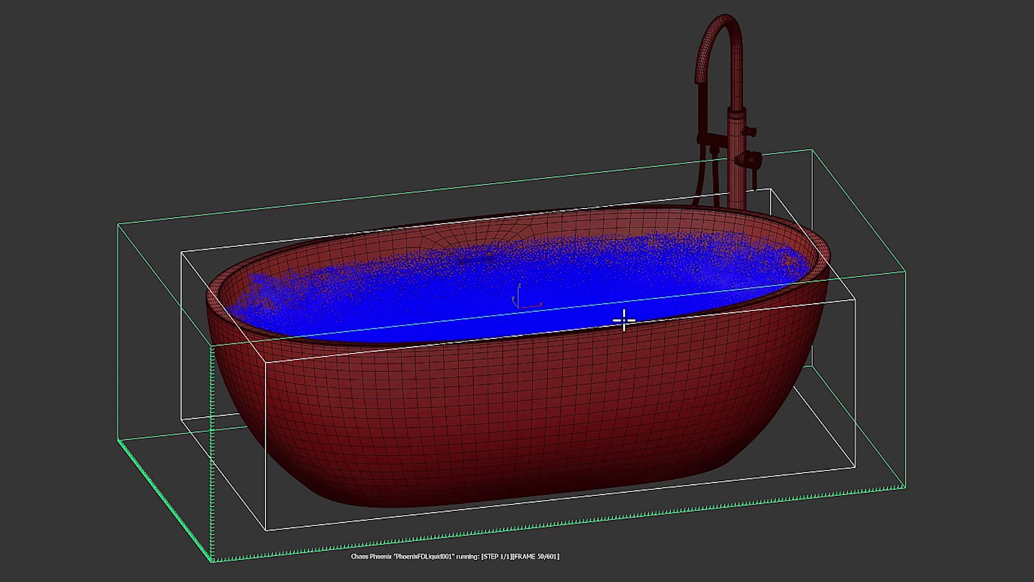
- In Front view, raise the Phoenix grid's Z size to 100 cm, then restart the simulation
{"action": "mouse_move", "coordinate": [612, 270]}
{"action": "middle_mouse_down", "text": "alt"}
{"action": "mouse_move", "coordinate": [575, 275]}
{"action": "mouse_move", "coordinate": [628, 273]}
{"action": "middle_mouse_up", "text": "alt"}
{"action": "left_click", "coordinate": [736, 252]}
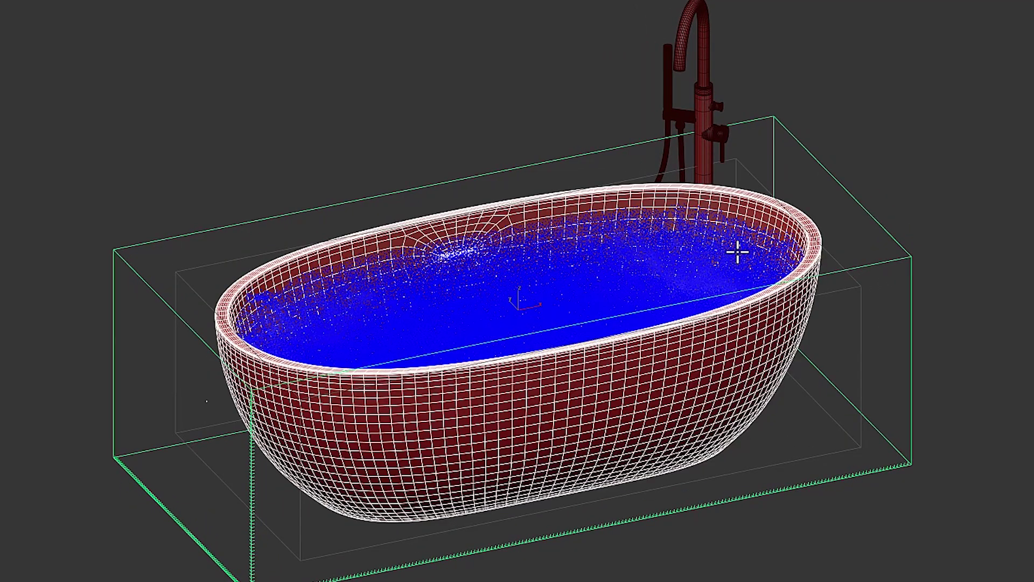
{"action": "left_click", "coordinate": [838, 183]}
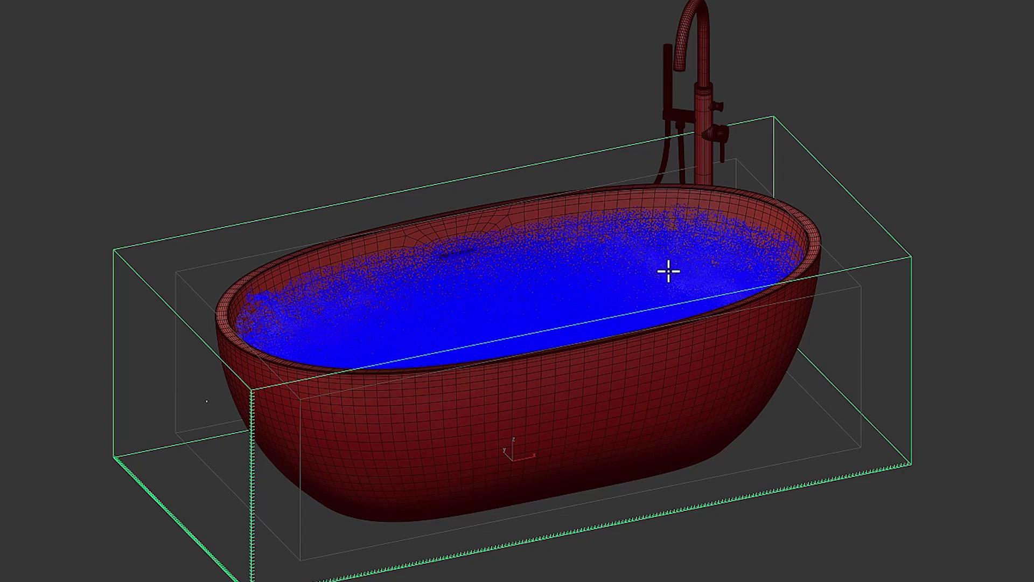
{"action": "key", "text": "f"}
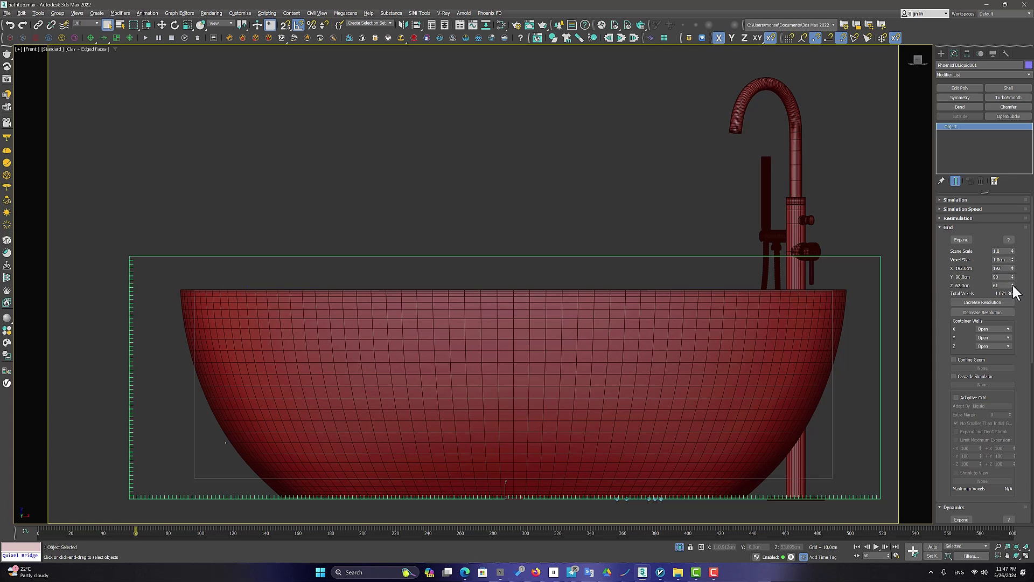
{"action": "left_click_drag", "start_coordinate": [1012, 285], "coordinate": [1009, 262]}
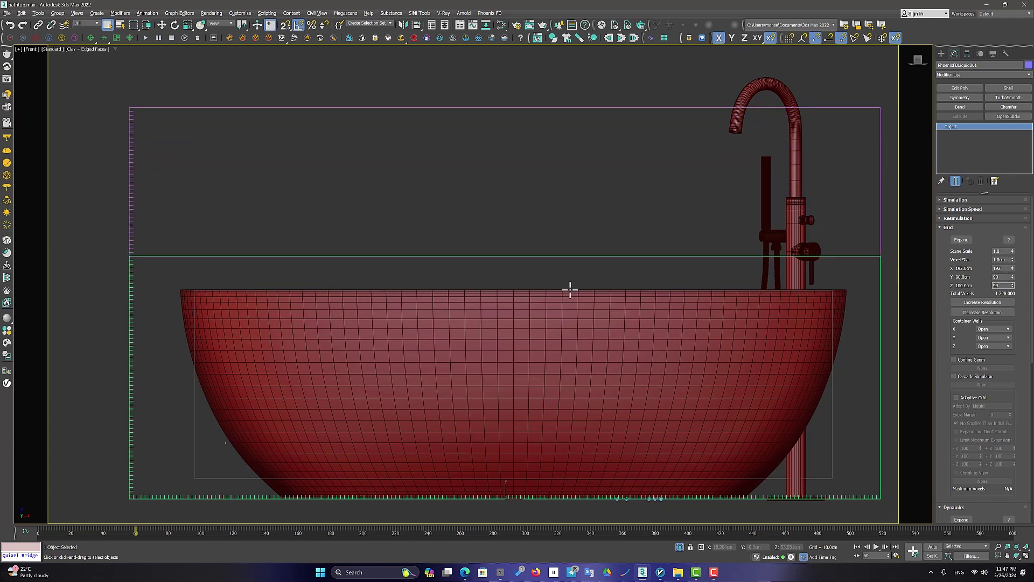
{"action": "key", "text": "shift+z"}
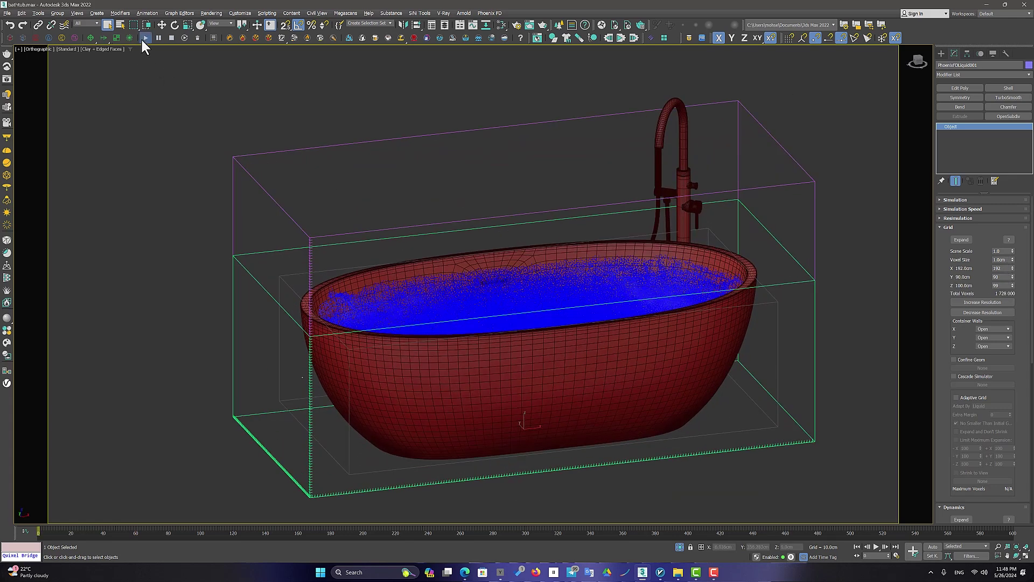
{"action": "left_click", "coordinate": [143, 38]}
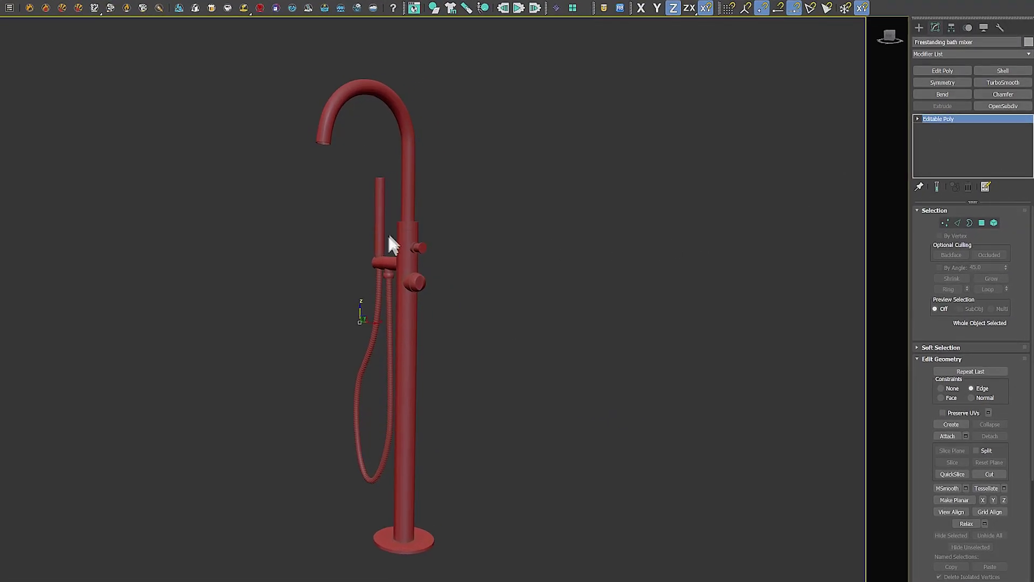
- Select the spout opening's open border and cap it on the bath mixer
{"action": "scroll", "coordinate": [395, 293], "scroll_direction": "up", "scroll_amount": 6}
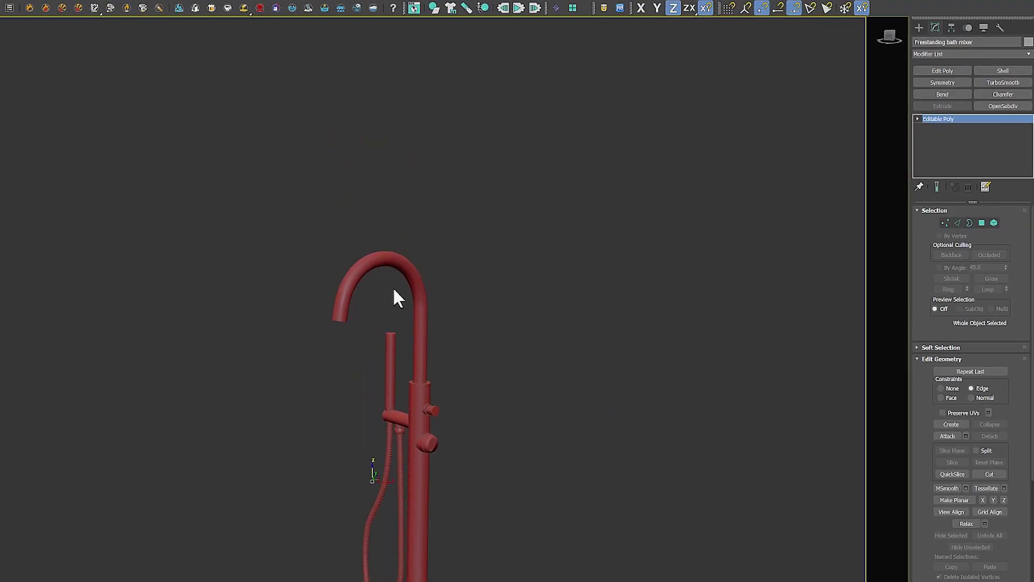
{"action": "scroll", "coordinate": [393, 279], "scroll_direction": "down", "scroll_amount": 3}
{"action": "middle_click_drag", "start_coordinate": [392, 267], "coordinate": [394, 260], "text": "alt"}
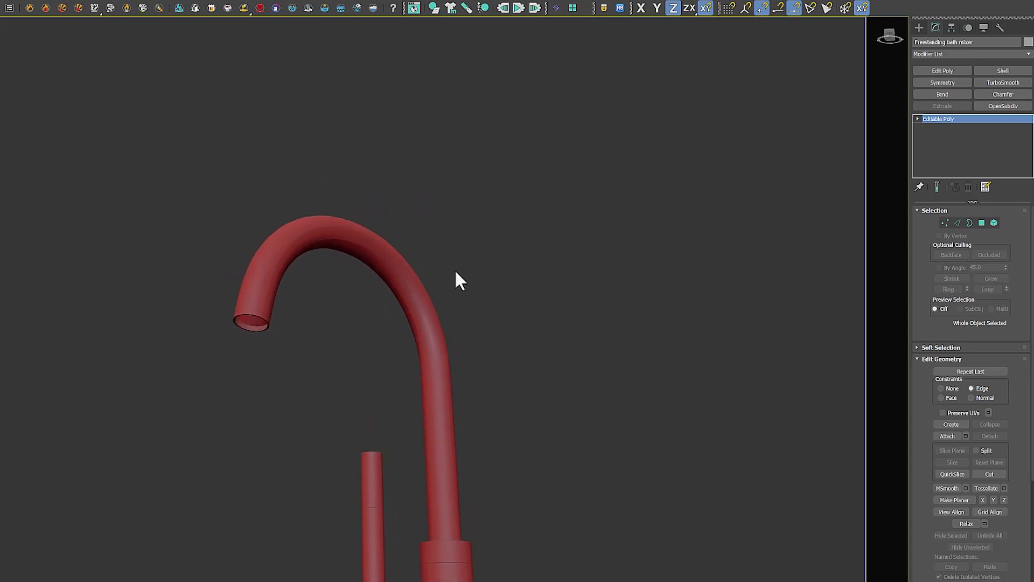
{"action": "left_click", "coordinate": [969, 224]}
{"action": "scroll", "coordinate": [245, 331], "scroll_direction": "up", "scroll_amount": 4}
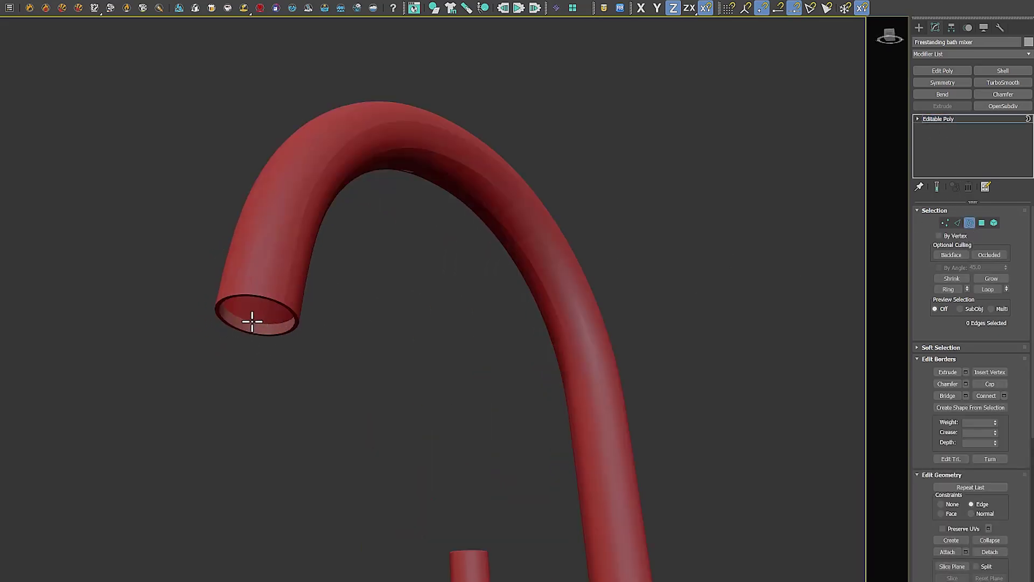
{"action": "left_click", "coordinate": [251, 322]}
{"action": "scroll", "coordinate": [255, 311], "scroll_direction": "up", "scroll_amount": 2}
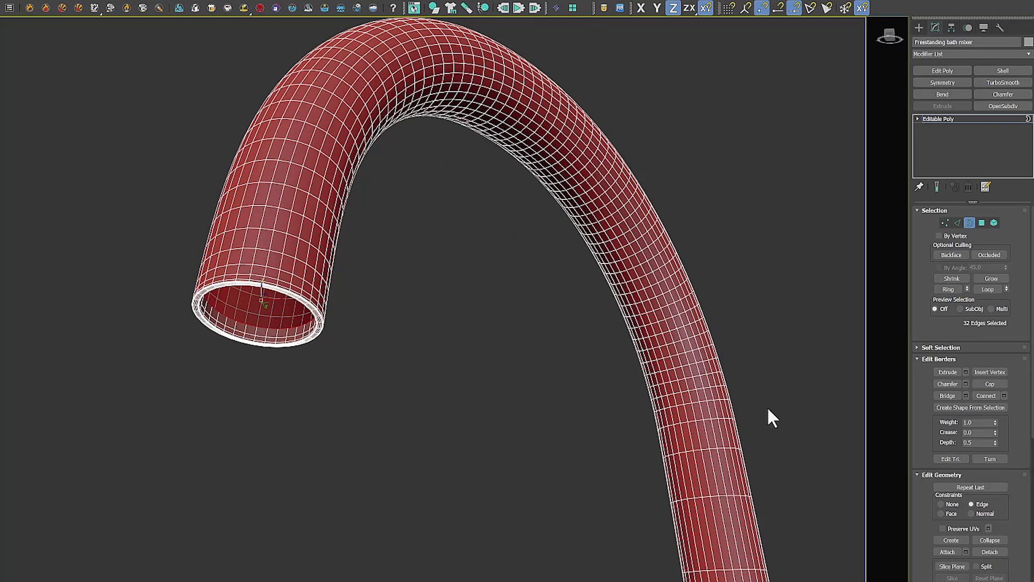
{"action": "left_click", "coordinate": [993, 383]}
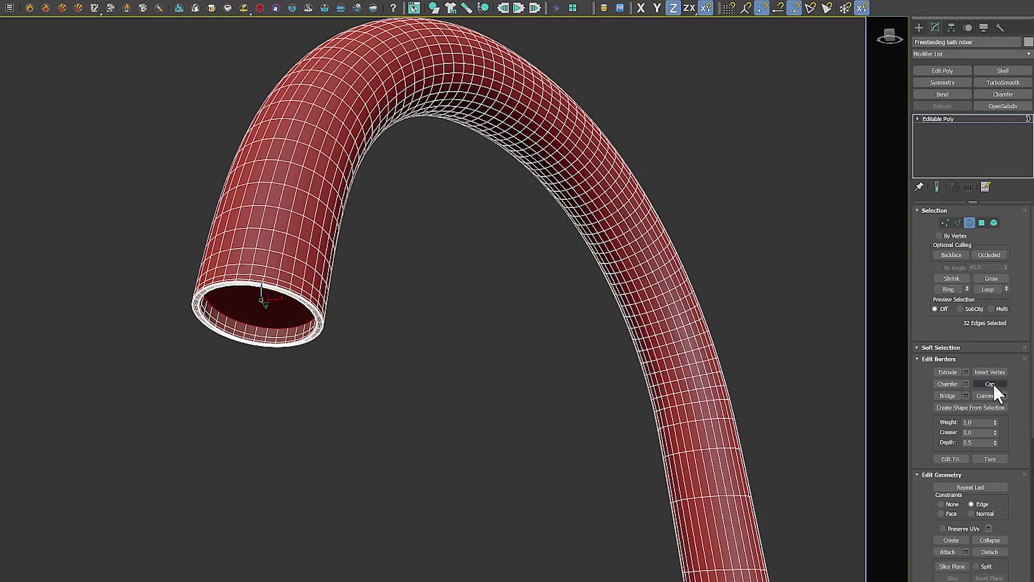
- In Polygon mode, select only the cap disc inside the spout opening
{"action": "left_click", "coordinate": [981, 222]}
{"action": "left_click", "coordinate": [259, 310]}
{"action": "key", "text": "F6"}
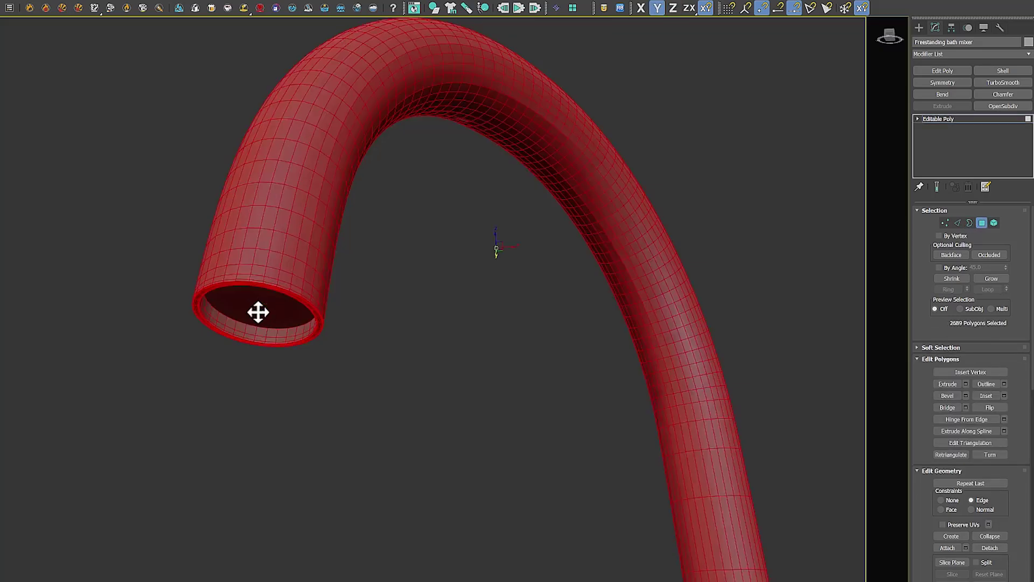
{"action": "left_click", "coordinate": [258, 311]}
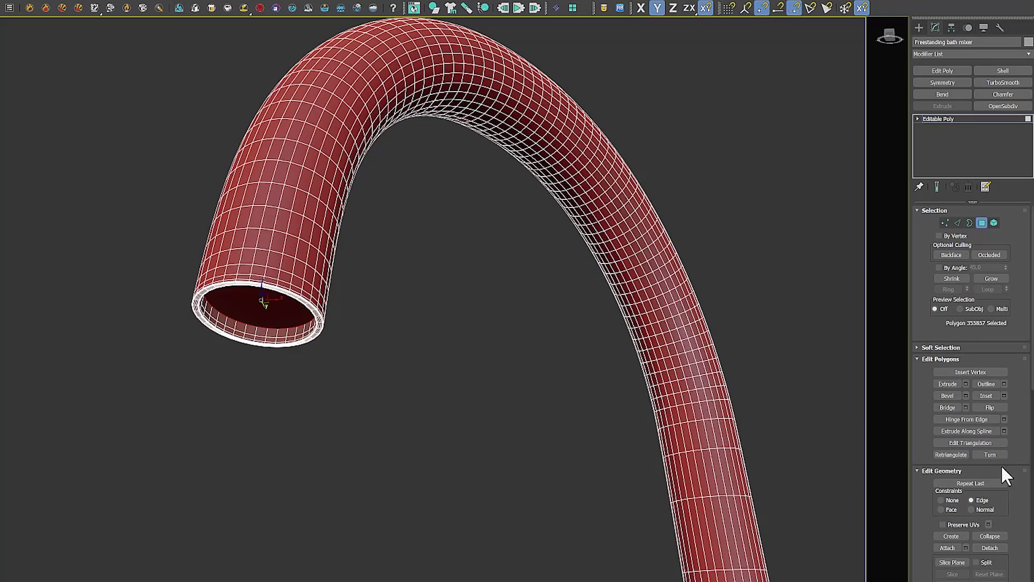
- Detach the cap disc as a clone named 'water'
{"action": "left_click", "coordinate": [991, 547]}
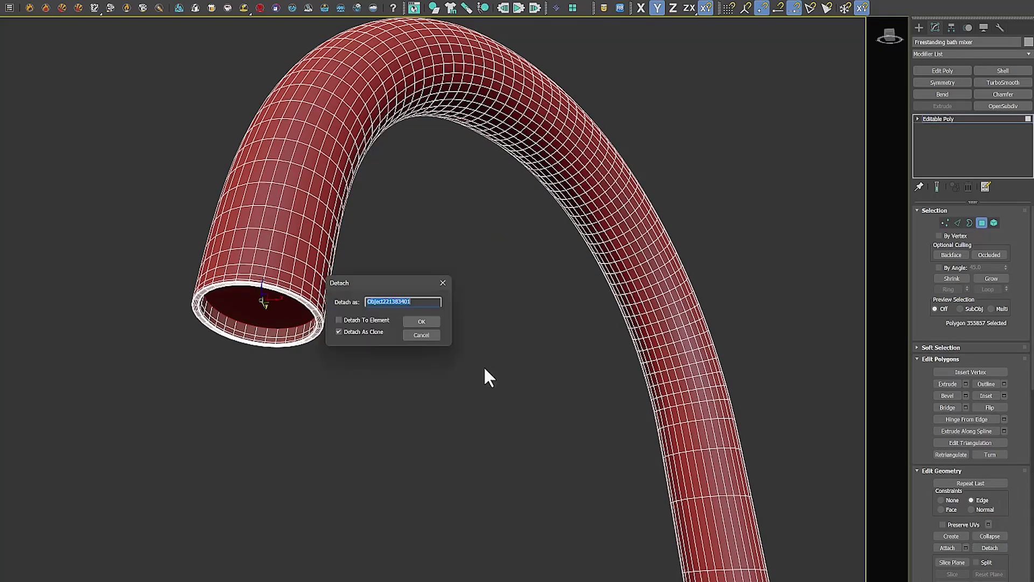
{"action": "type", "text": "water"}
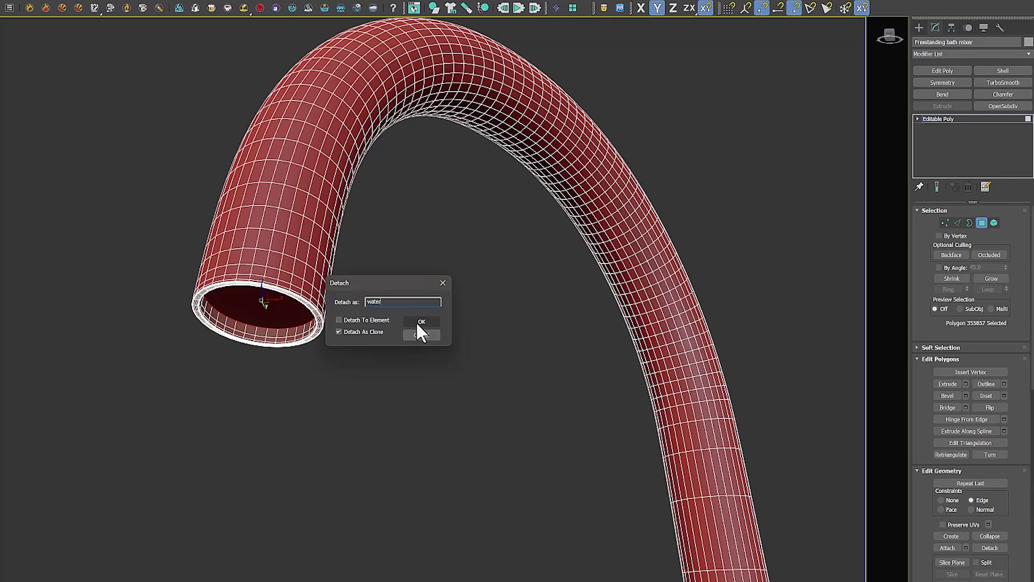
{"action": "left_click", "coordinate": [417, 322]}
- Exit polygon mode, select 'water', and adjust its pivot in the Hierarchy panel
{"action": "left_click", "coordinate": [958, 119]}
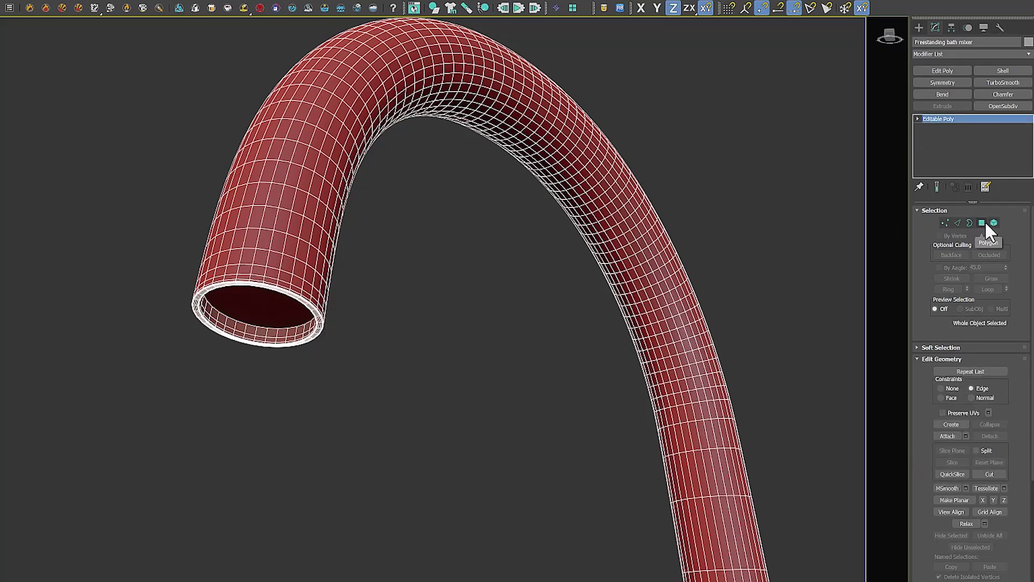
{"action": "left_click", "coordinate": [256, 312]}
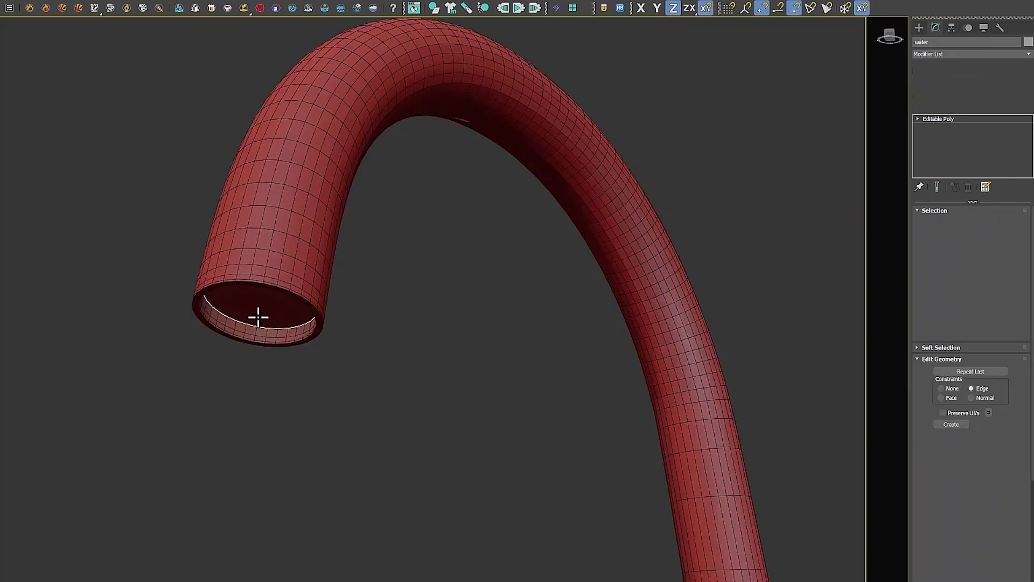
{"action": "left_click", "coordinate": [951, 28]}
{"action": "left_click", "coordinate": [958, 92]}
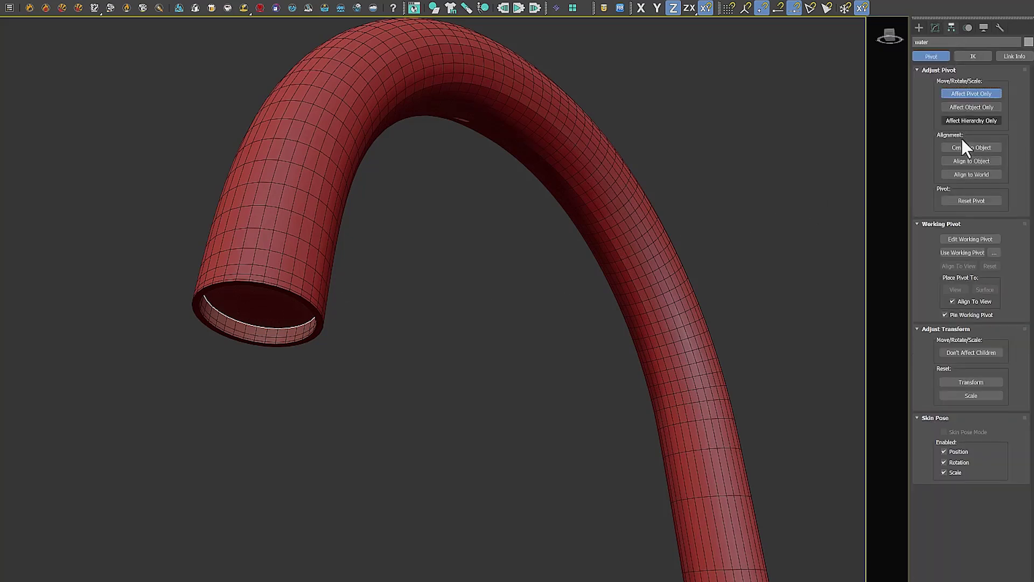
{"action": "left_click", "coordinate": [964, 93]}
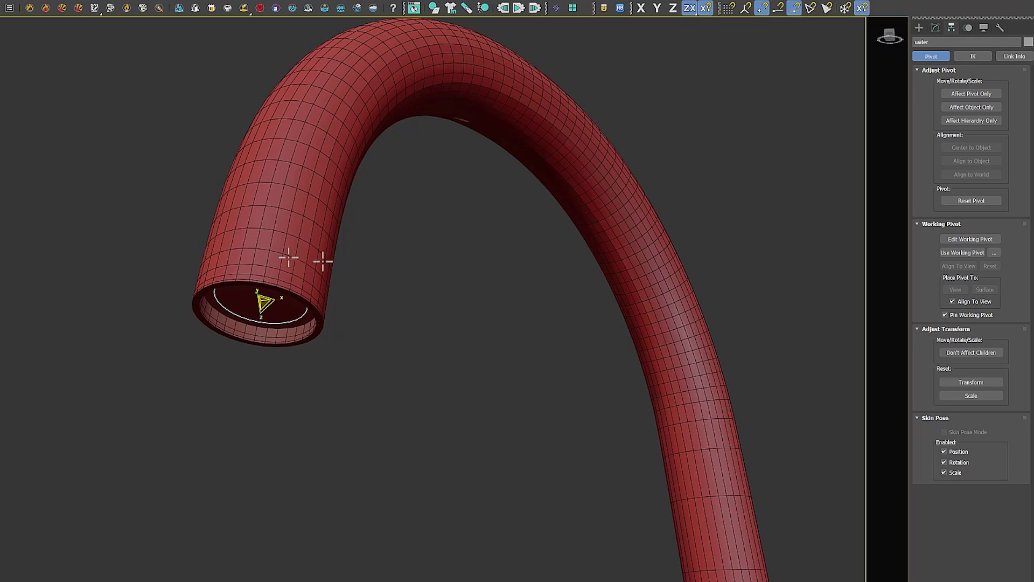
{"action": "scroll", "coordinate": [254, 256], "scroll_direction": "down", "scroll_amount": 7}
{"action": "scroll", "coordinate": [311, 375], "scroll_direction": "down", "scroll_amount": 5}
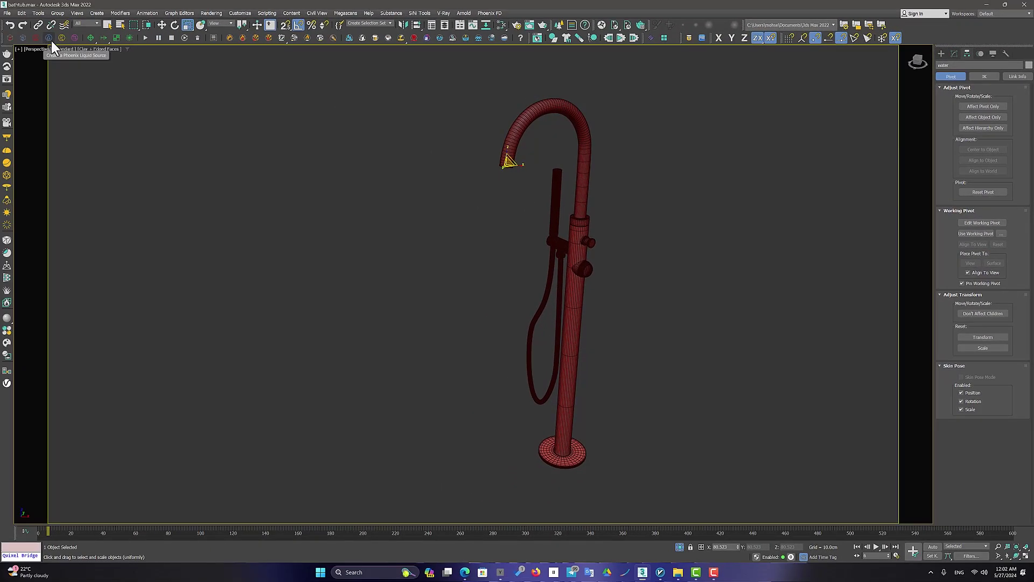
- Create Phoenix liquid source LiquidSrc008 and add the 'water' disc as its emitter
{"action": "left_click", "coordinate": [49, 38]}
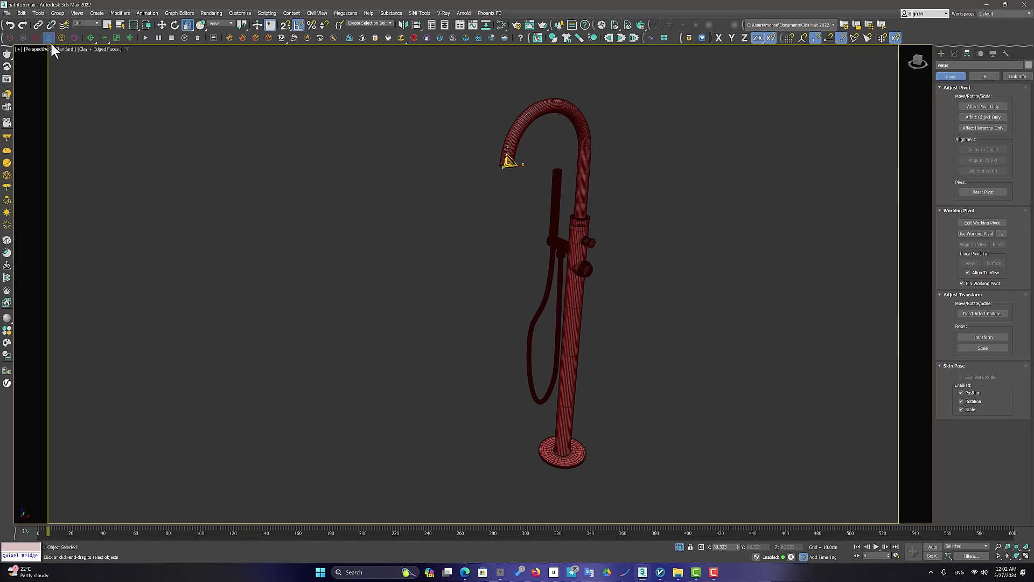
{"action": "left_click_drag", "start_coordinate": [693, 404], "coordinate": [688, 461]}
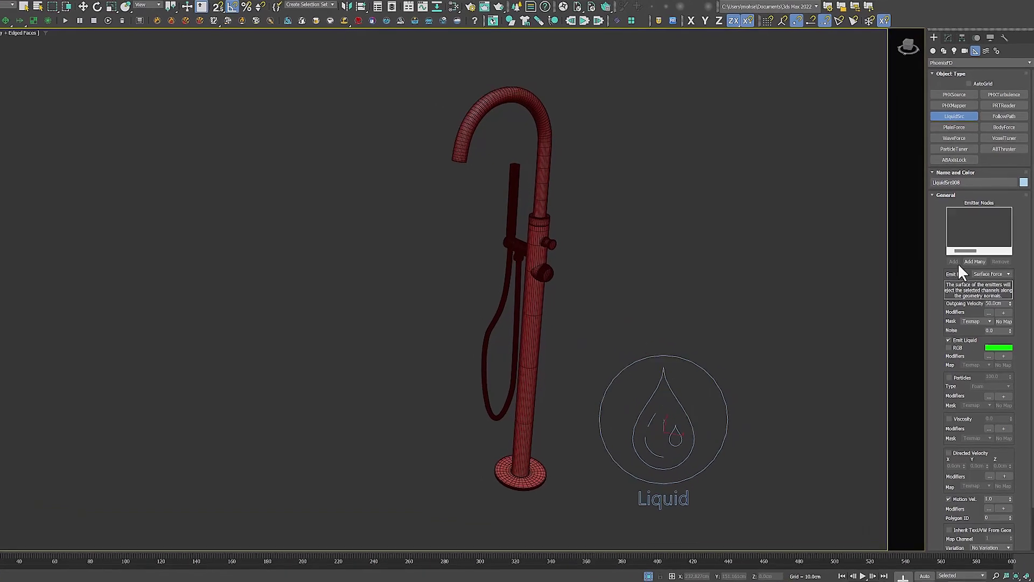
{"action": "key", "text": "Escape"}
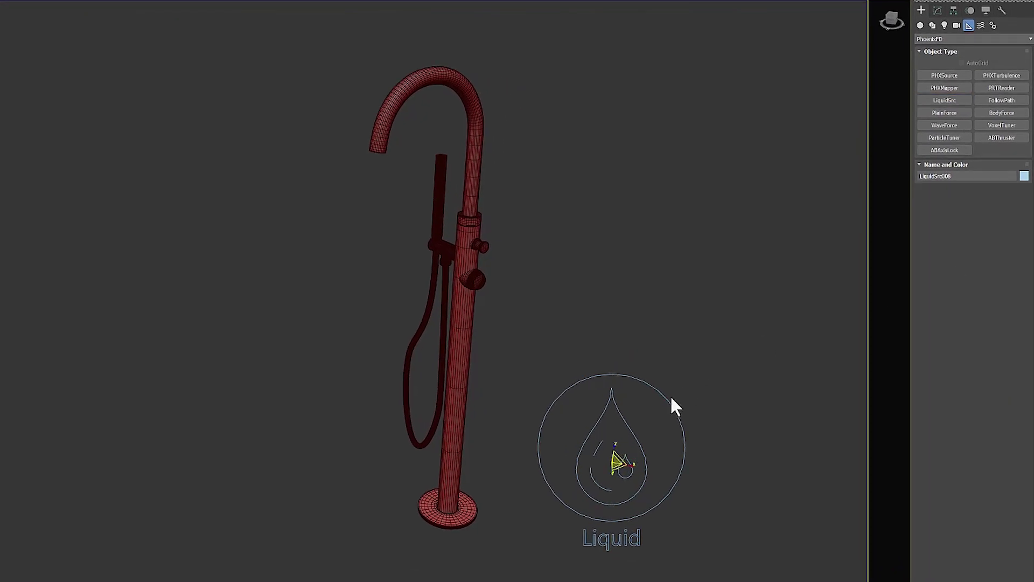
{"action": "key", "text": "q"}
{"action": "left_click", "coordinate": [937, 11]}
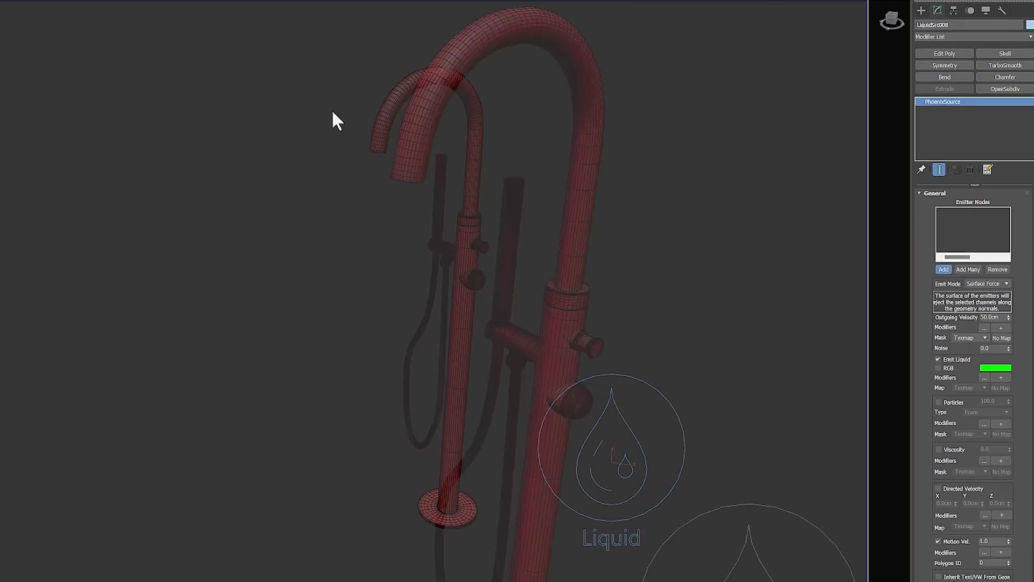
{"action": "scroll", "coordinate": [501, 132], "scroll_direction": "up", "scroll_amount": 6}
{"action": "left_click", "coordinate": [499, 128]}
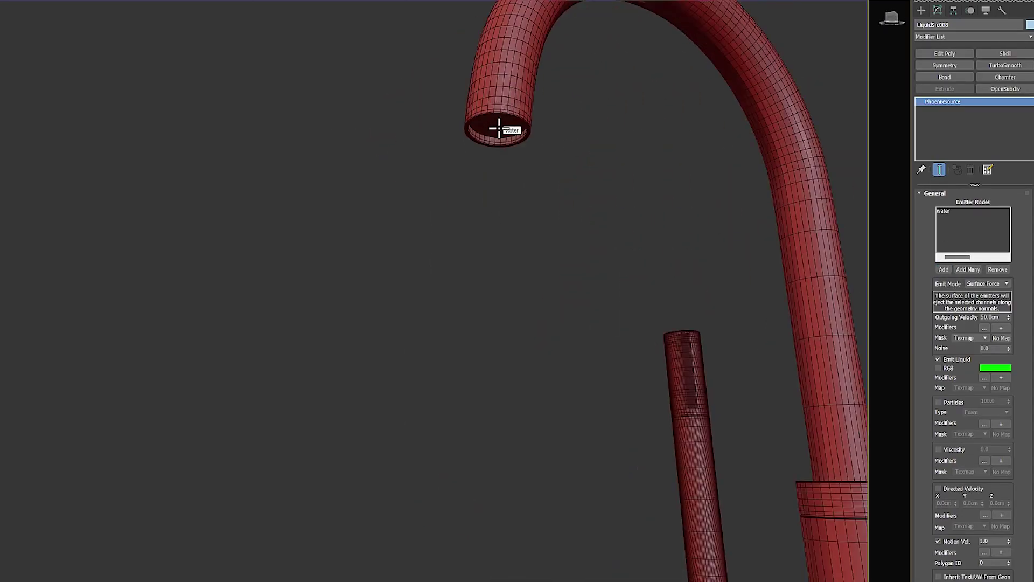
{"action": "scroll", "coordinate": [504, 148], "scroll_direction": "down", "scroll_amount": 8}
- Unhide All to bring back the bathtub and its liquid
{"action": "middle_click_drag", "start_coordinate": [508, 180], "coordinate": [516, 257], "text": "alt"}
{"action": "right_click", "coordinate": [507, 251]}
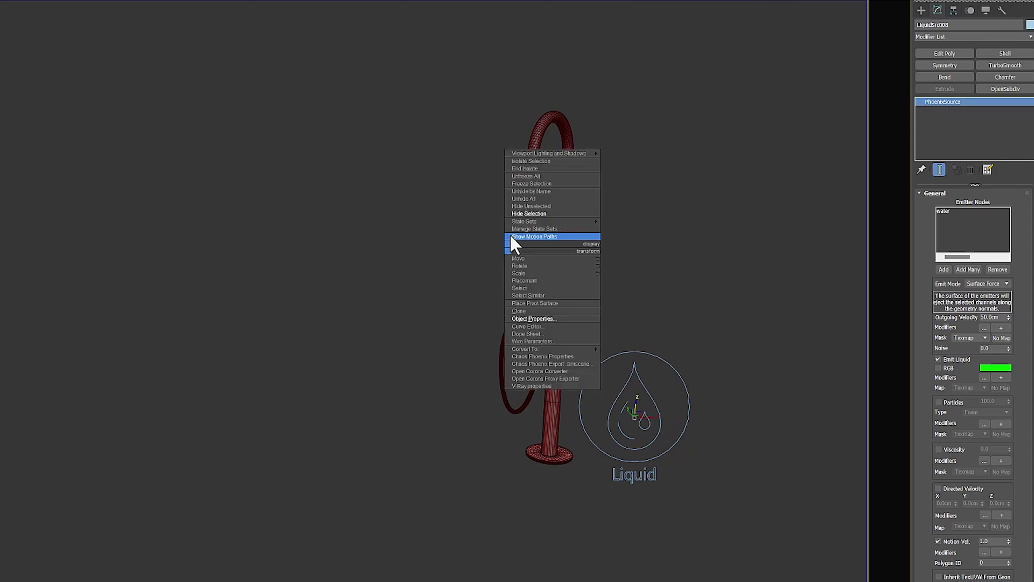
{"action": "left_click", "coordinate": [524, 200]}
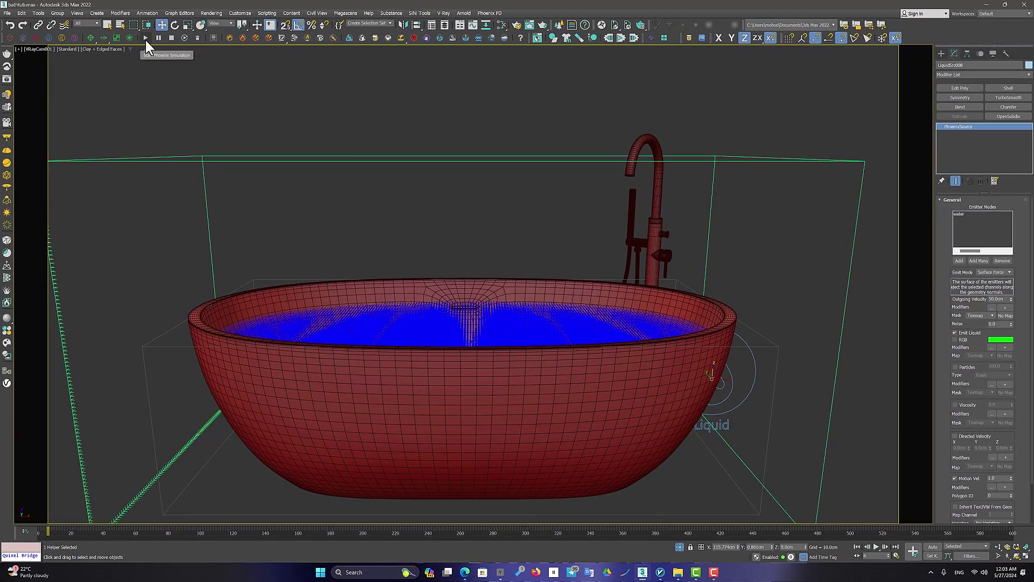
- Run the Phoenix simulation until water drips from the spout, then select the simulator
{"action": "left_click", "coordinate": [145, 38]}
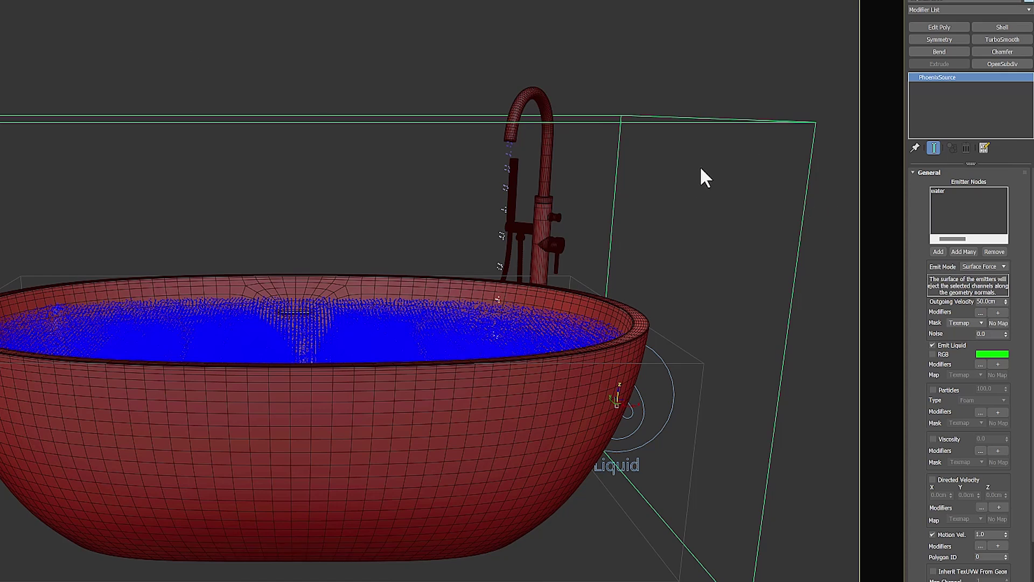
{"action": "left_click", "coordinate": [733, 122]}
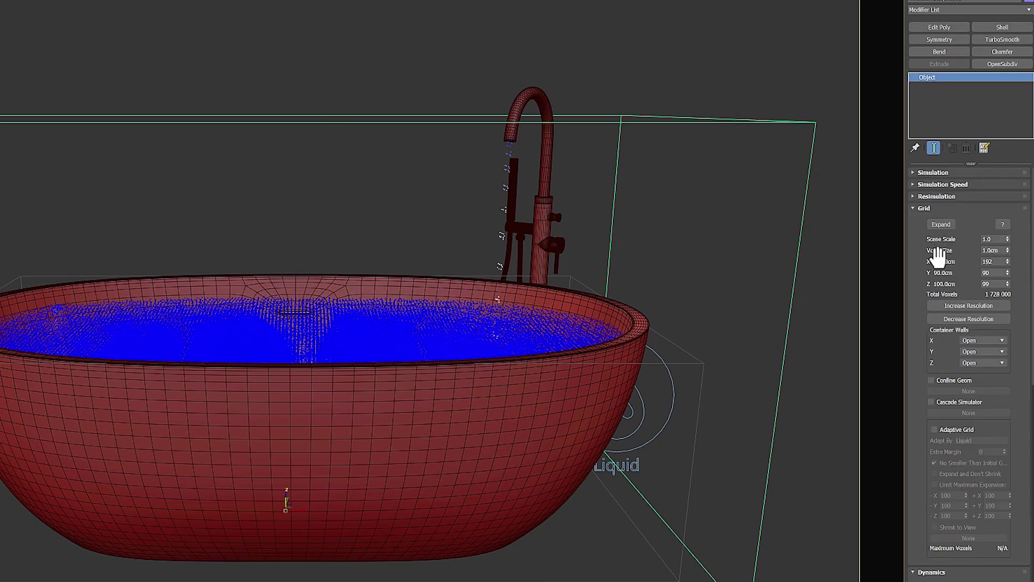
- Increase the simulator grid resolution three times to 0.512 cm voxels and restart the simulation
{"action": "left_click", "coordinate": [944, 296]}
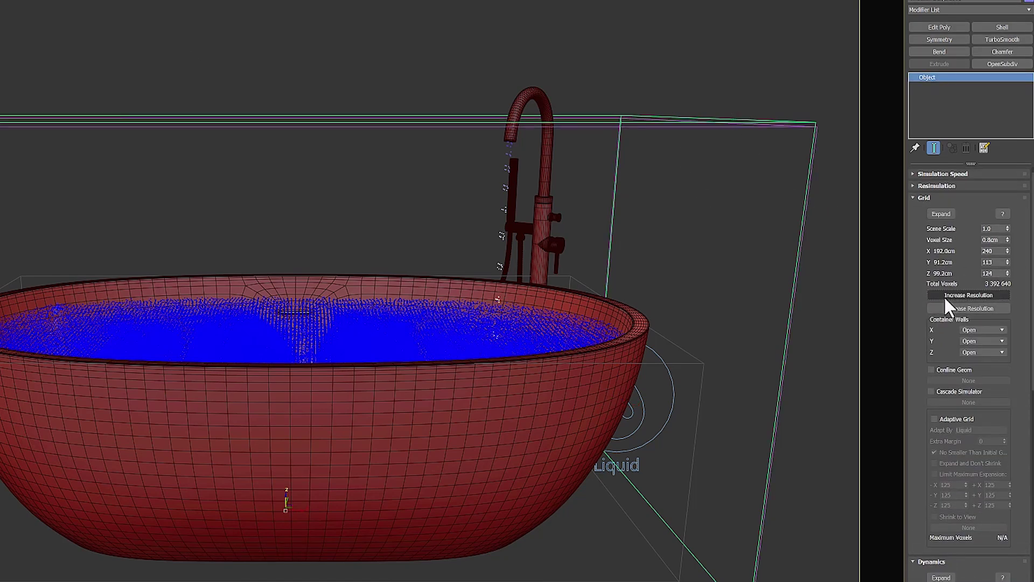
{"action": "left_click", "coordinate": [944, 296]}
{"action": "left_click", "coordinate": [943, 295]}
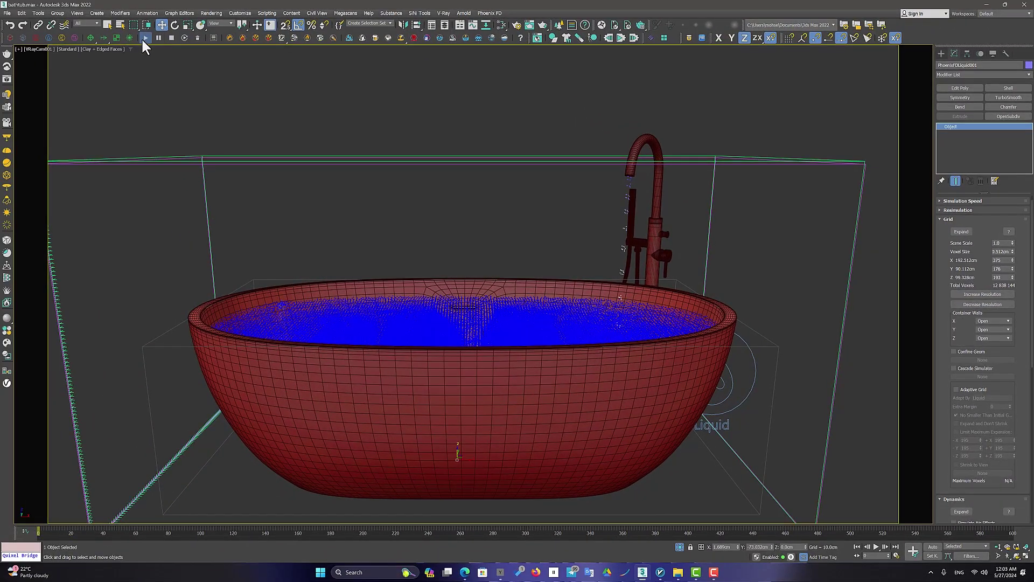
{"action": "left_click", "coordinate": [144, 39]}
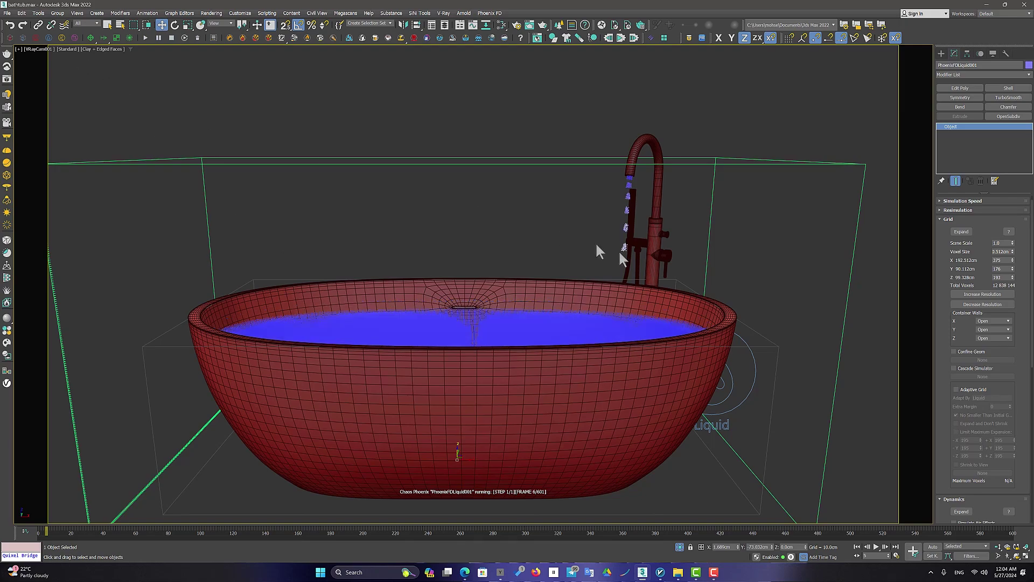
- In the simulator's Preview rollout, hide the particle preview and enable Show Mesh
{"action": "scroll", "coordinate": [1024, 314], "scroll_direction": "down", "scroll_amount": 4}
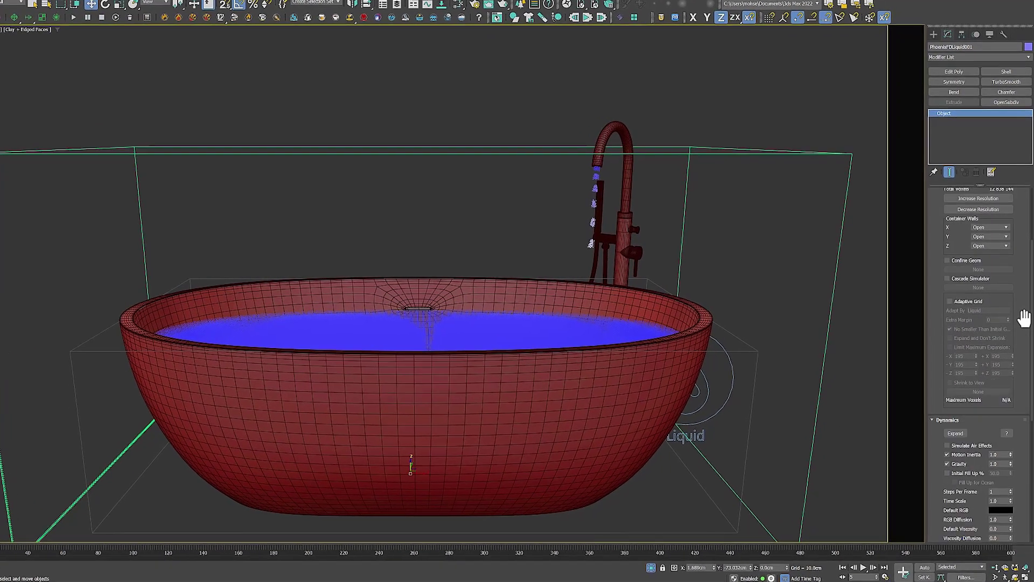
{"action": "scroll", "coordinate": [1021, 323], "scroll_direction": "down", "scroll_amount": 1}
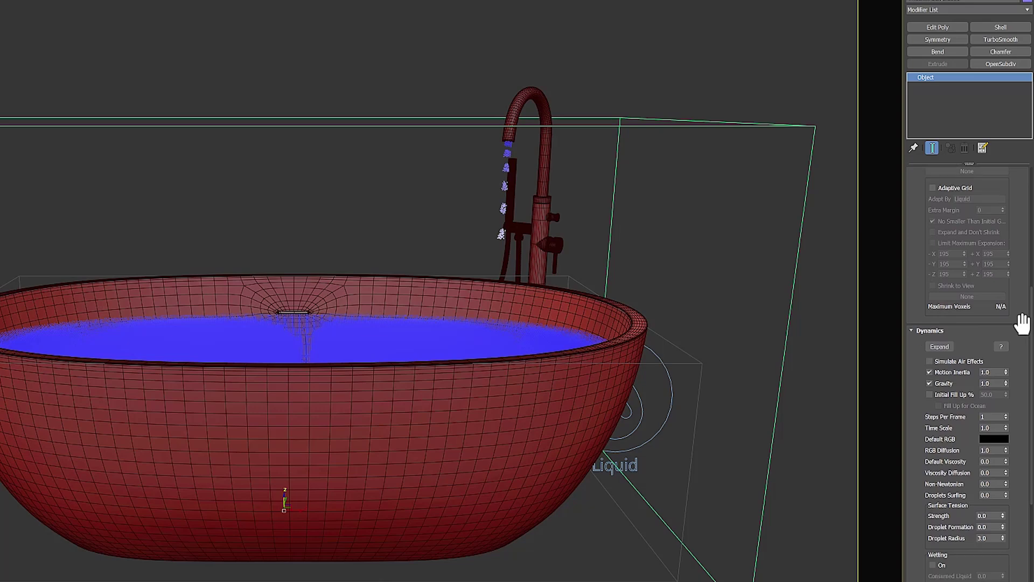
{"action": "scroll", "coordinate": [1021, 323], "scroll_direction": "down", "scroll_amount": 5}
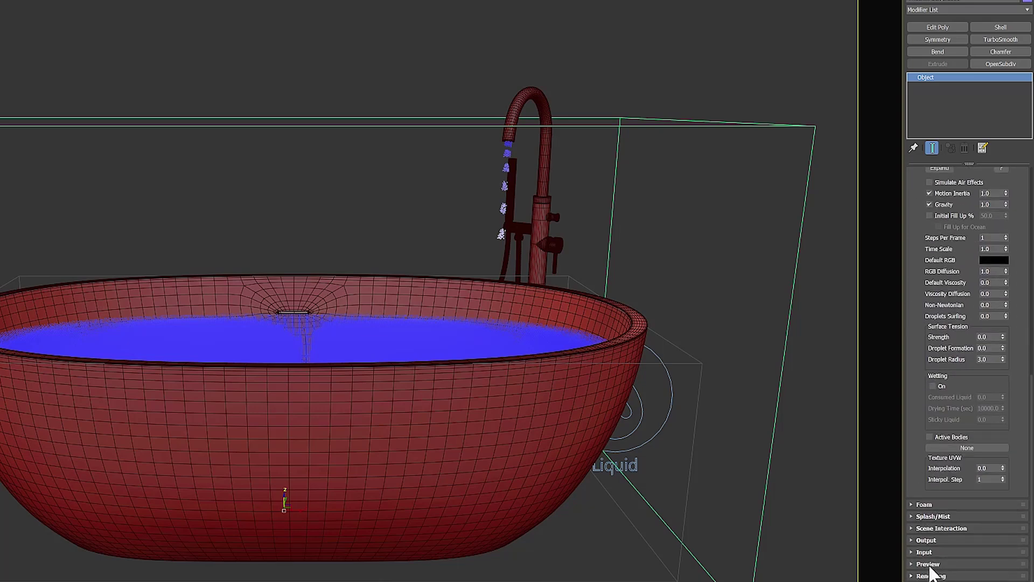
{"action": "left_click", "coordinate": [927, 565]}
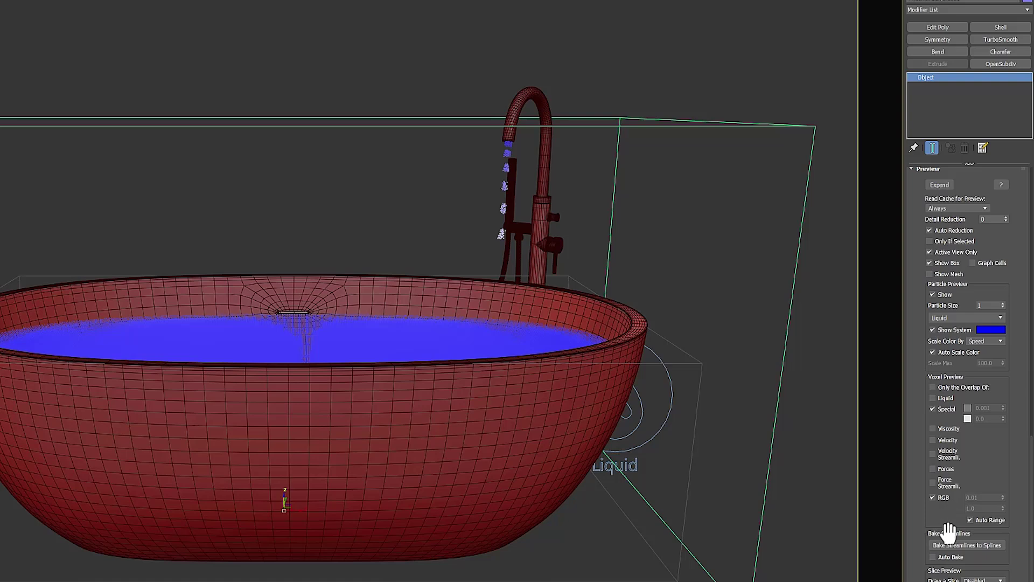
{"action": "scroll", "coordinate": [947, 387], "scroll_direction": "up", "scroll_amount": 2}
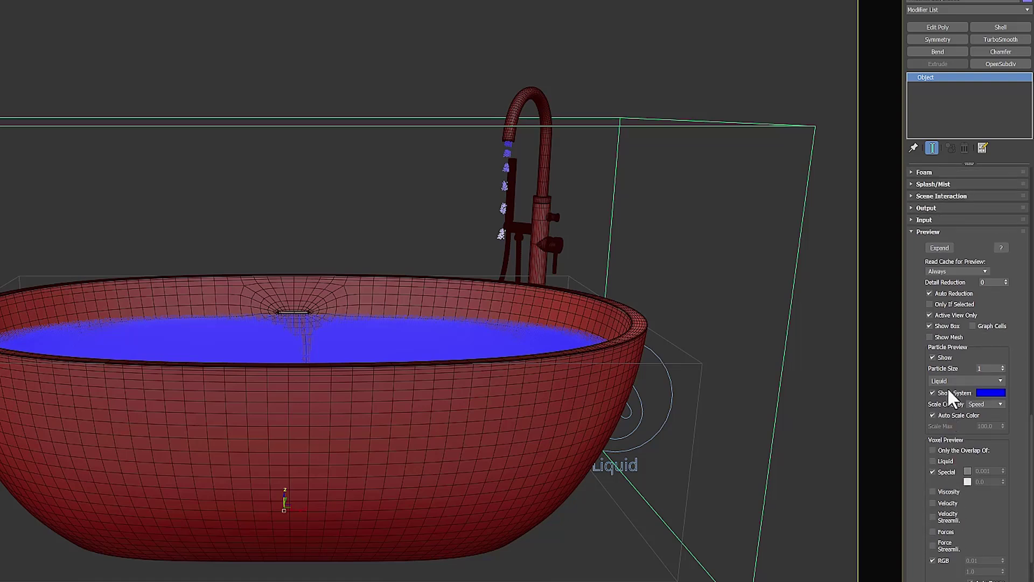
{"action": "left_click", "coordinate": [935, 357]}
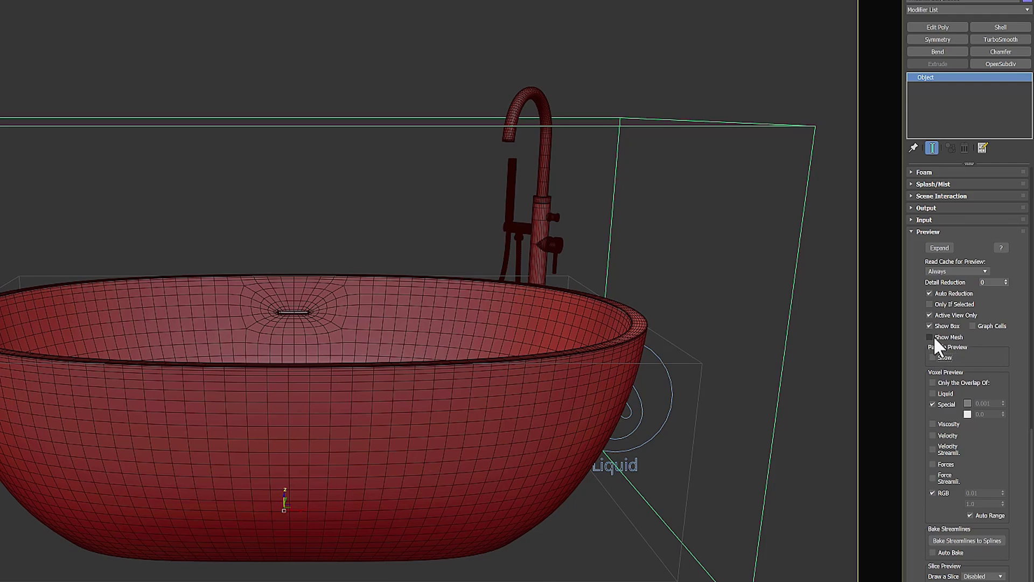
{"action": "left_click", "coordinate": [930, 337]}
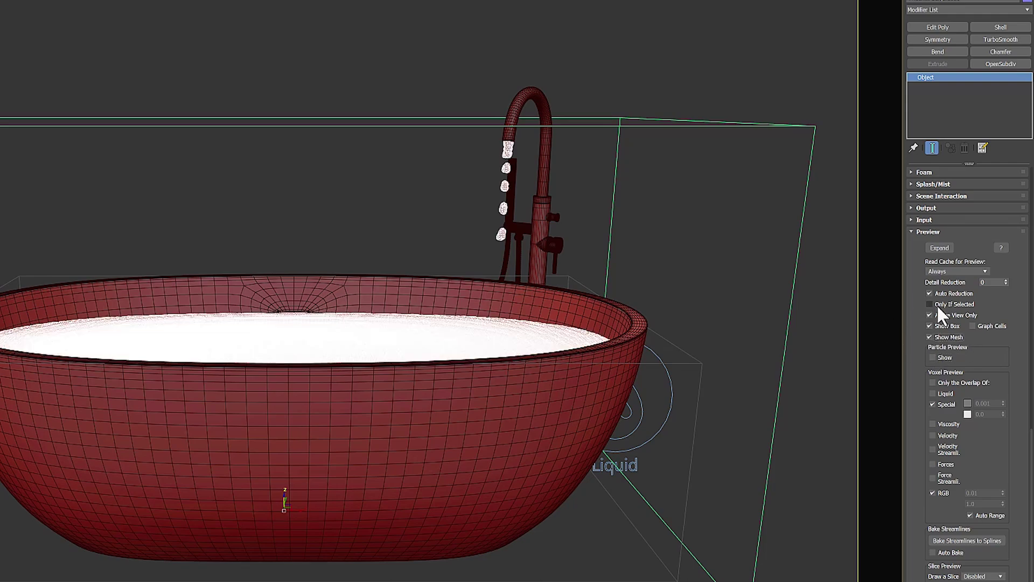
{"action": "scroll", "coordinate": [936, 305], "scroll_direction": "up", "scroll_amount": 15}
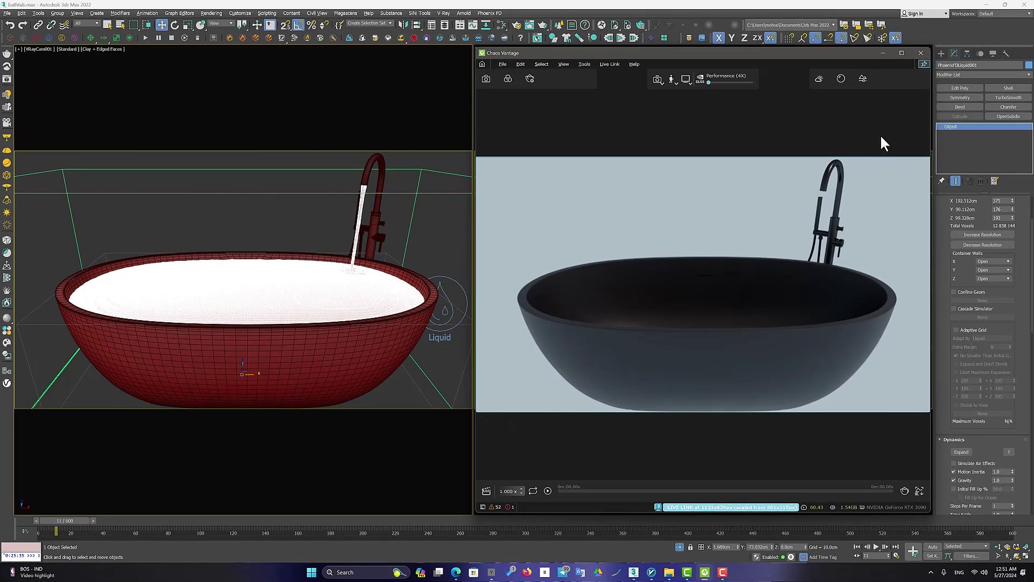
- Add an Edit Poly modifier to PhoenixFDLiquid001, return to its base object, then select LiquidSrc008
{"action": "left_click", "coordinate": [954, 88]}
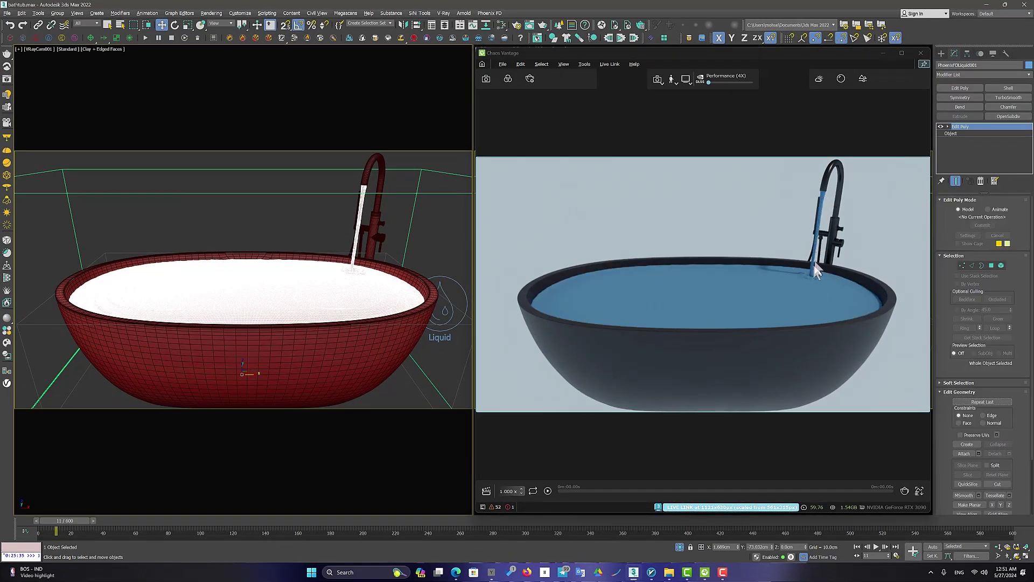
{"action": "left_click", "coordinate": [962, 134]}
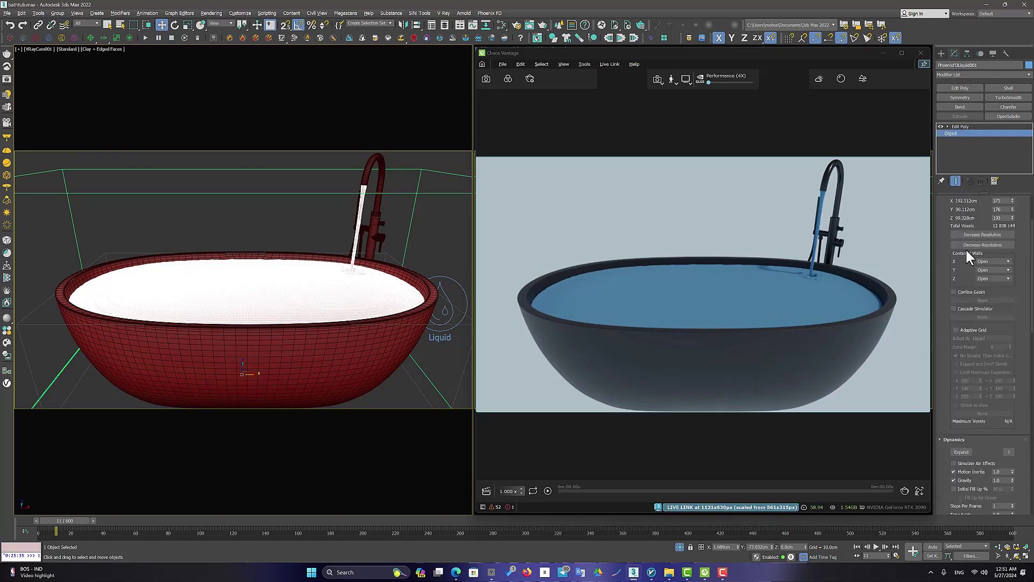
{"action": "scroll", "coordinate": [1022, 300], "scroll_direction": "down", "scroll_amount": 5}
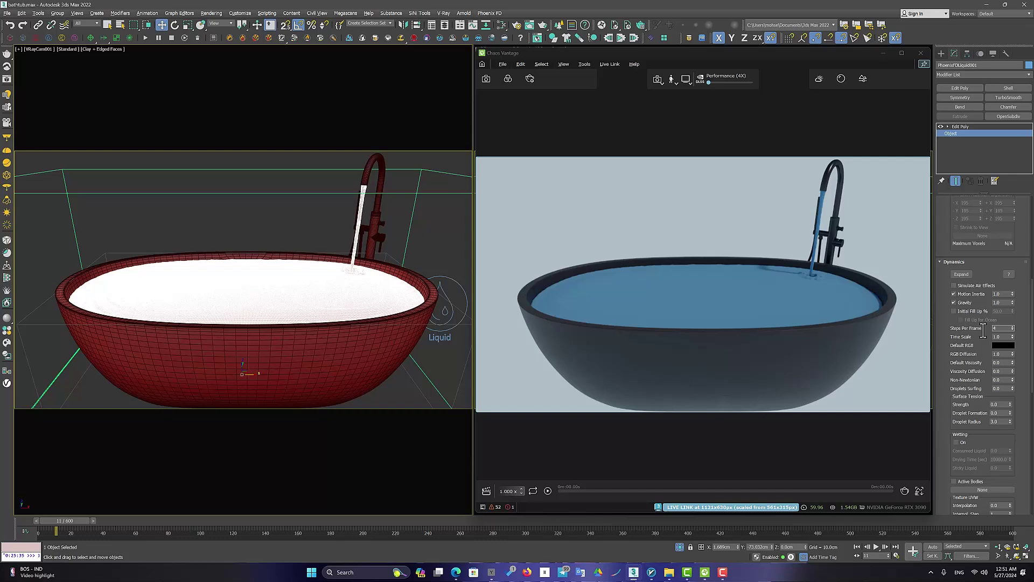
{"action": "left_click", "coordinate": [450, 281]}
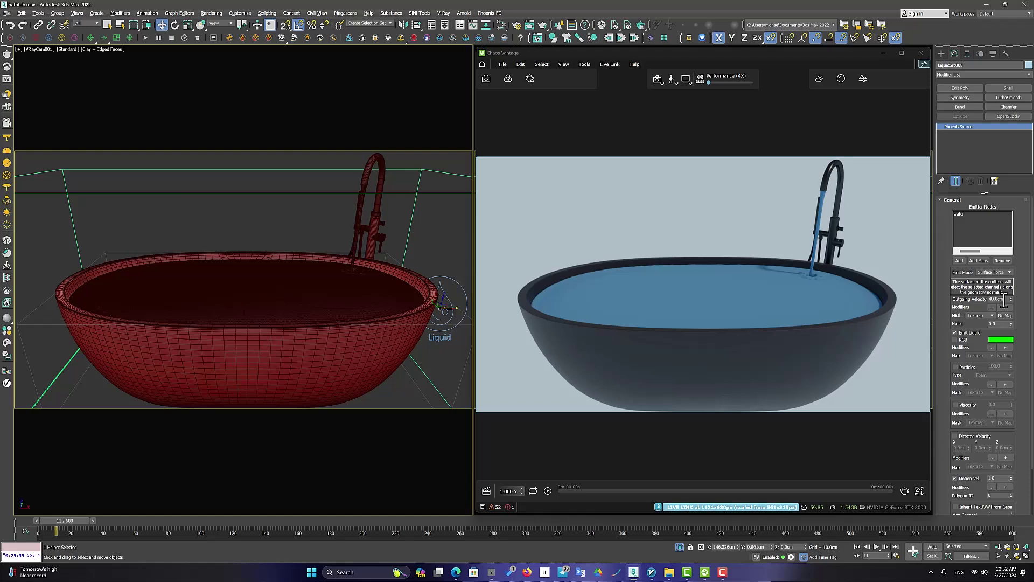
- Set LiquidSrc008's Outgoing Velocity to 60.0 cm and rerun the Phoenix simulation
{"action": "left_click_drag", "start_coordinate": [1003, 300], "coordinate": [955, 300]}
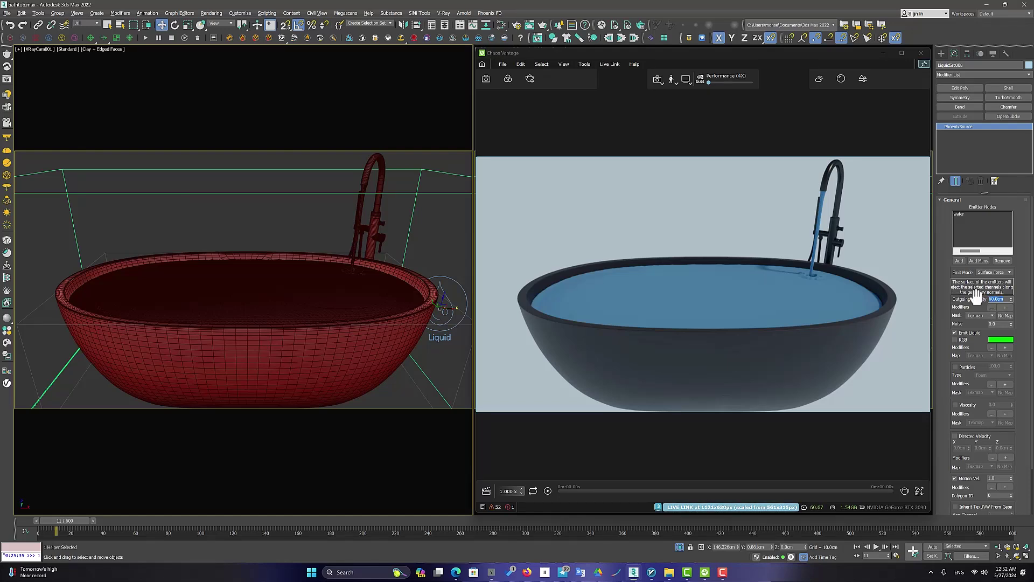
{"action": "left_click", "coordinate": [146, 37]}
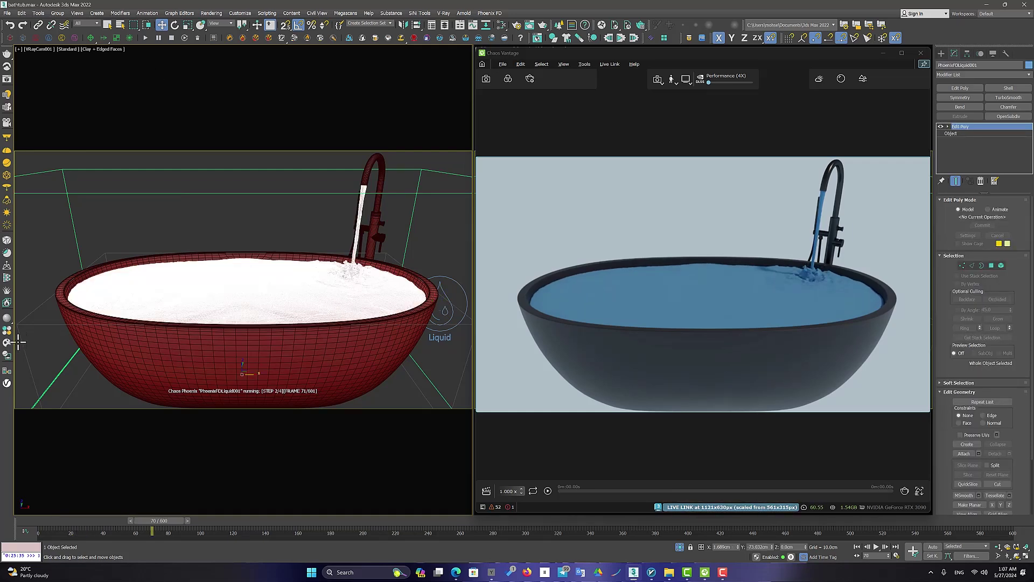
- Apply the Water Clear 001 material from Chaos Cosmos to the Phoenix liquid
{"action": "left_click", "coordinate": [7, 347]}
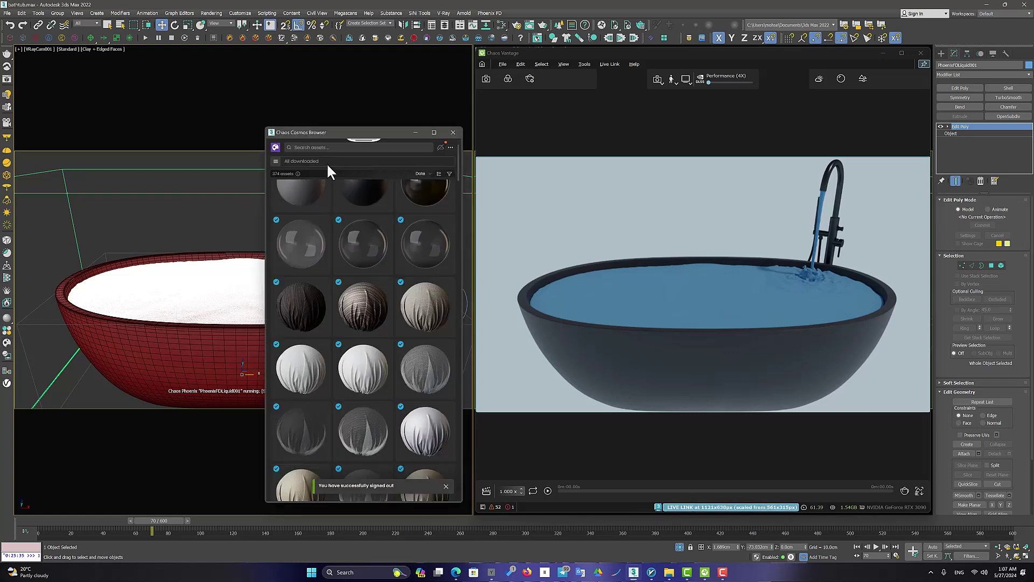
{"action": "left_click", "coordinate": [338, 148]}
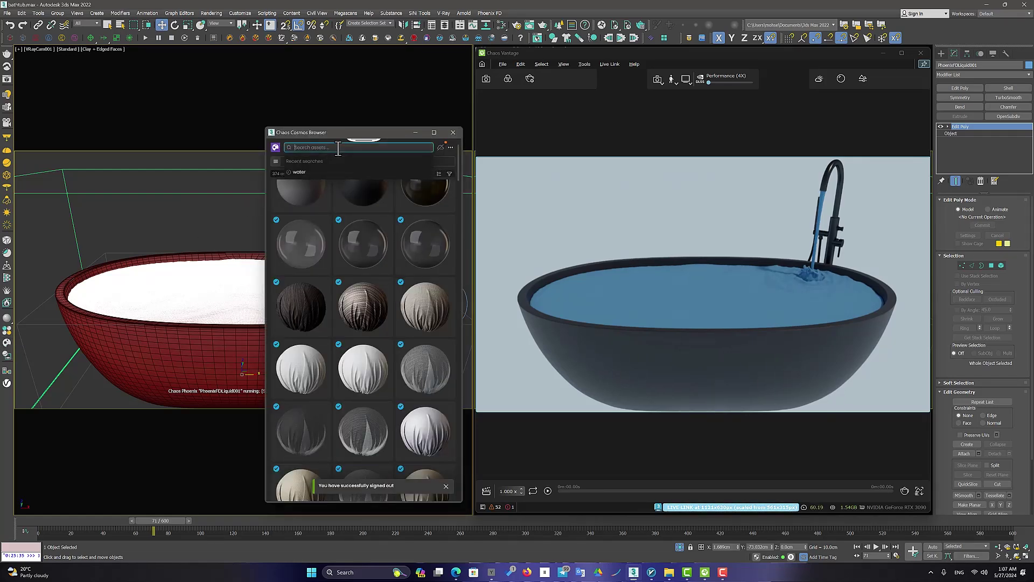
{"action": "type", "text": "water"}
{"action": "left_click", "coordinate": [322, 172]}
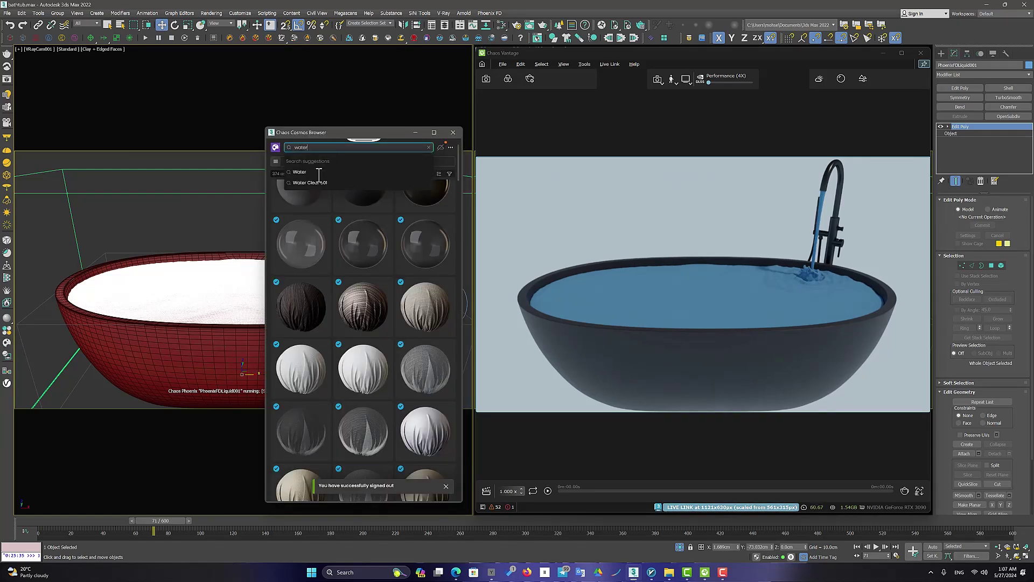
{"action": "left_click_drag", "start_coordinate": [307, 224], "coordinate": [268, 265]}
{"action": "left_click", "coordinate": [415, 132]}
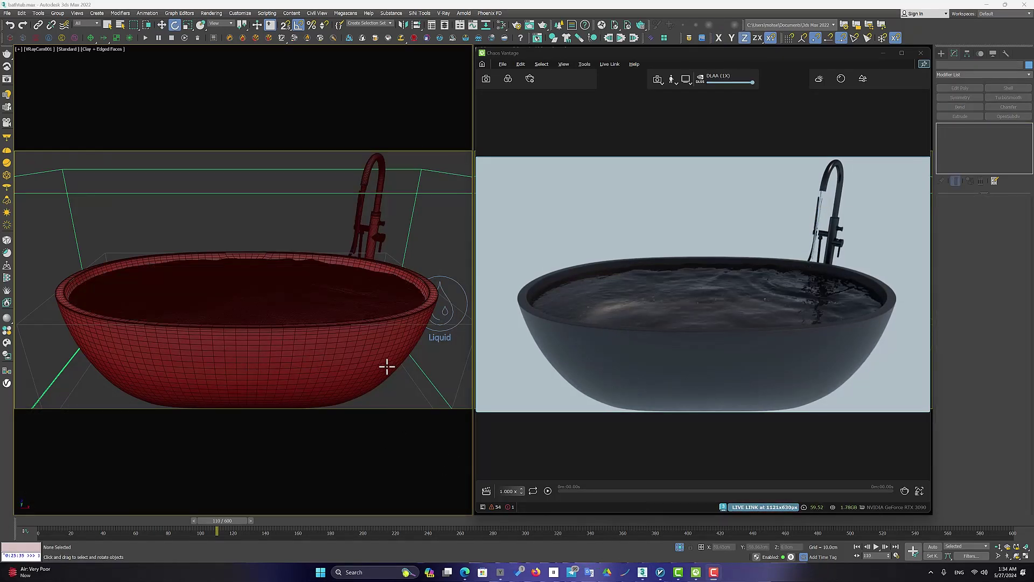
- Select the liquid source helper and bring up the Time Configuration dialog
{"action": "left_click", "coordinate": [456, 301]}
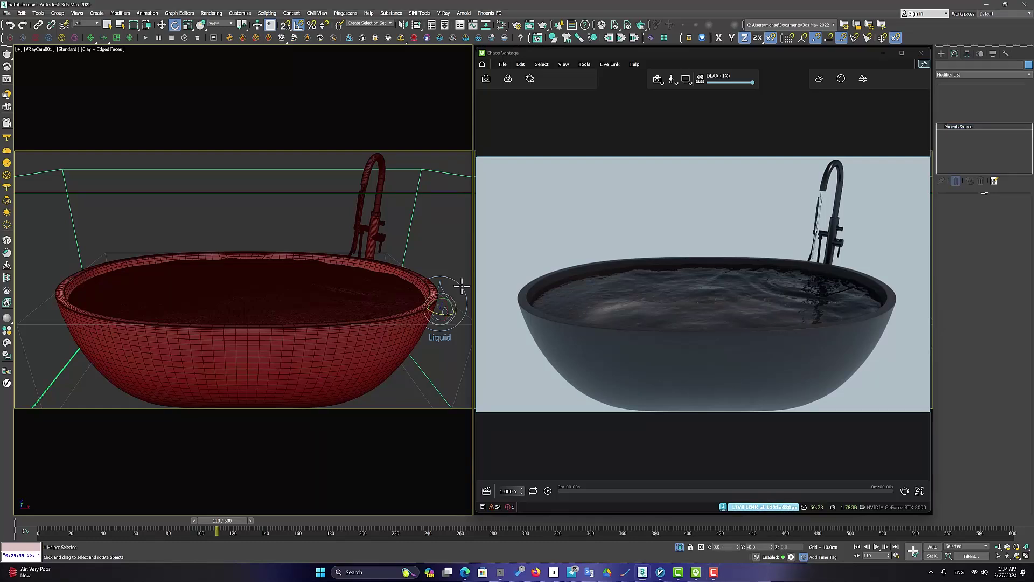
{"action": "left_click", "coordinate": [895, 555]}
{"action": "left_click_drag", "start_coordinate": [467, 182], "coordinate": [206, 174]}
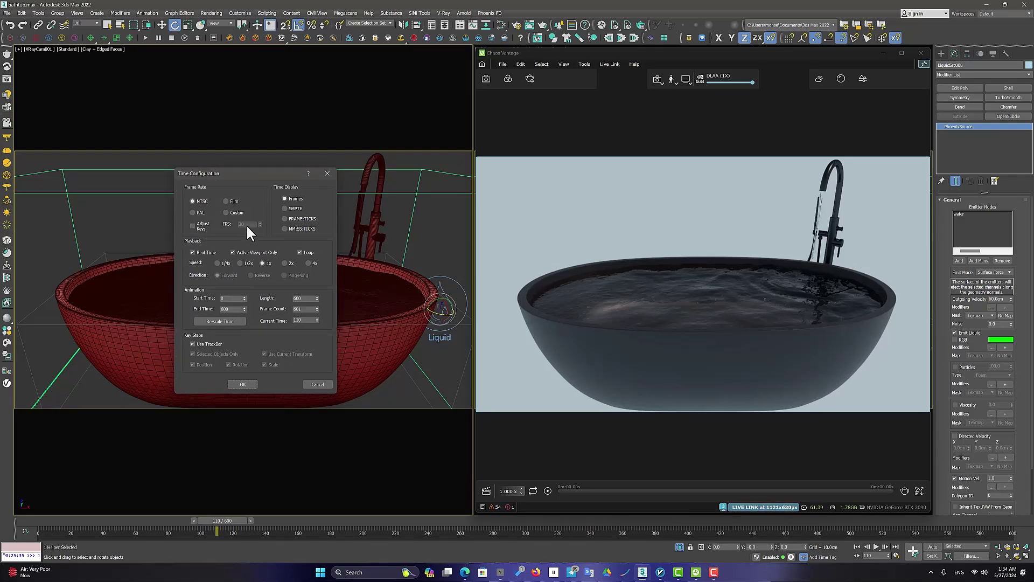
- Confirm the 600-frame animation length and turn on Auto Key
{"action": "double_click", "coordinate": [231, 309]}
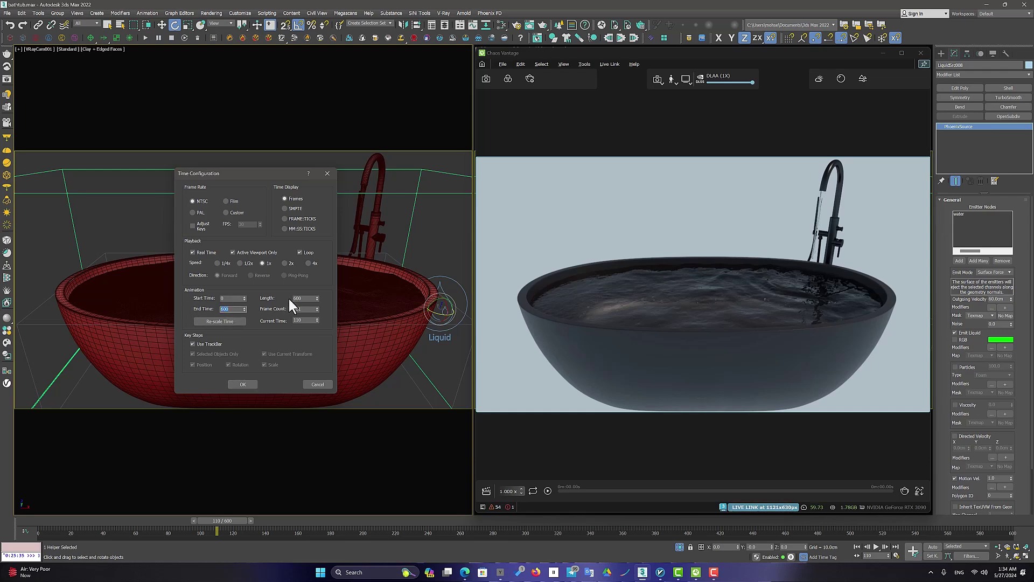
{"action": "left_click", "coordinate": [244, 384]}
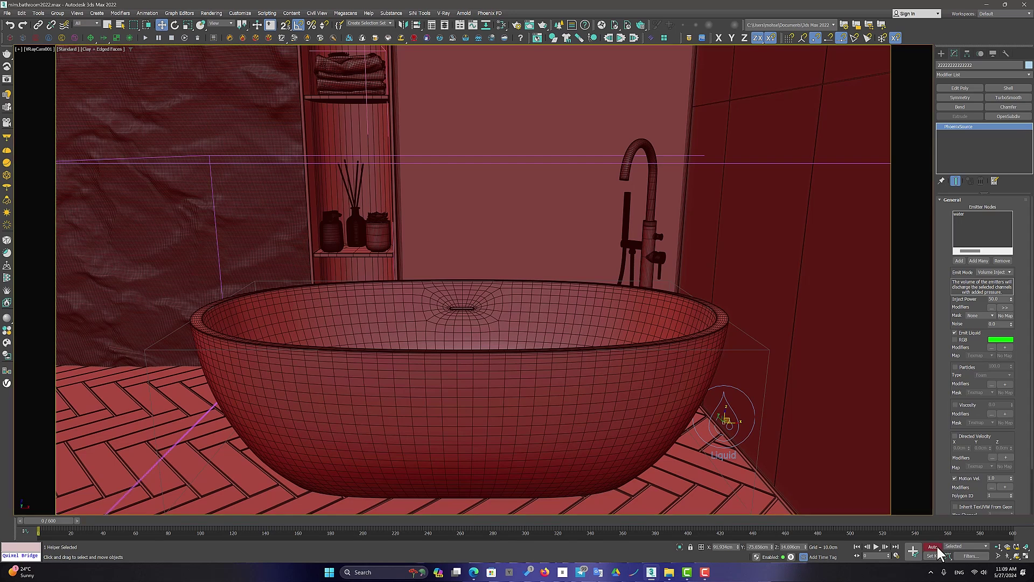
{"action": "left_click", "coordinate": [933, 547]}
- Key the liquid source's Inject Power to 0 at frame 0
{"action": "left_click_drag", "start_coordinate": [46, 521], "coordinate": [228, 520]}
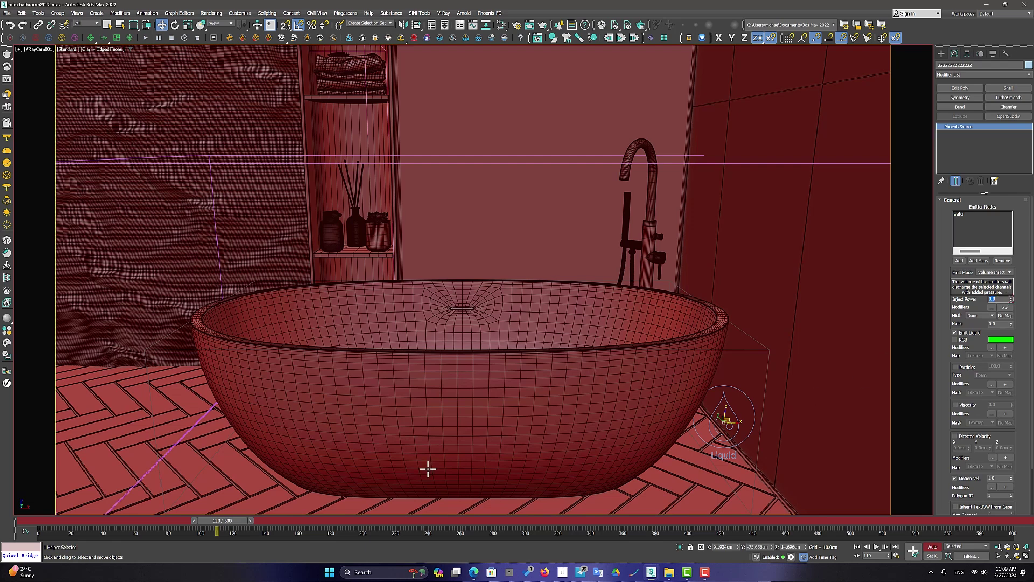
{"action": "left_click_drag", "start_coordinate": [226, 520], "coordinate": [41, 521]}
{"action": "double_click", "coordinate": [992, 299]}
{"action": "type", "text": "0"}
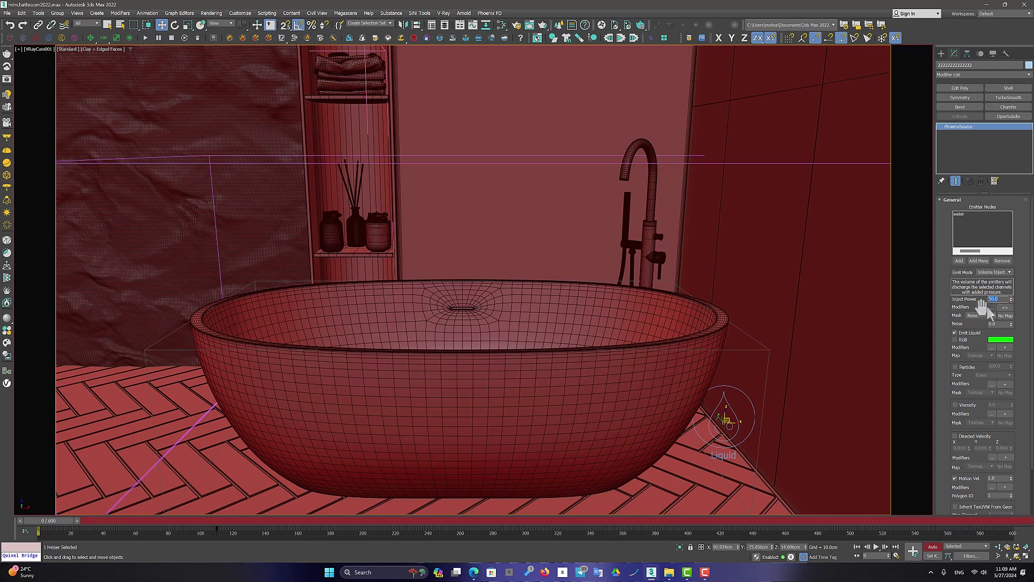
{"action": "key", "text": "Return"}
- Scrub around frame 130 to check the keyed flow, then return to frame 0
{"action": "left_click_drag", "start_coordinate": [60, 520], "coordinate": [260, 519]}
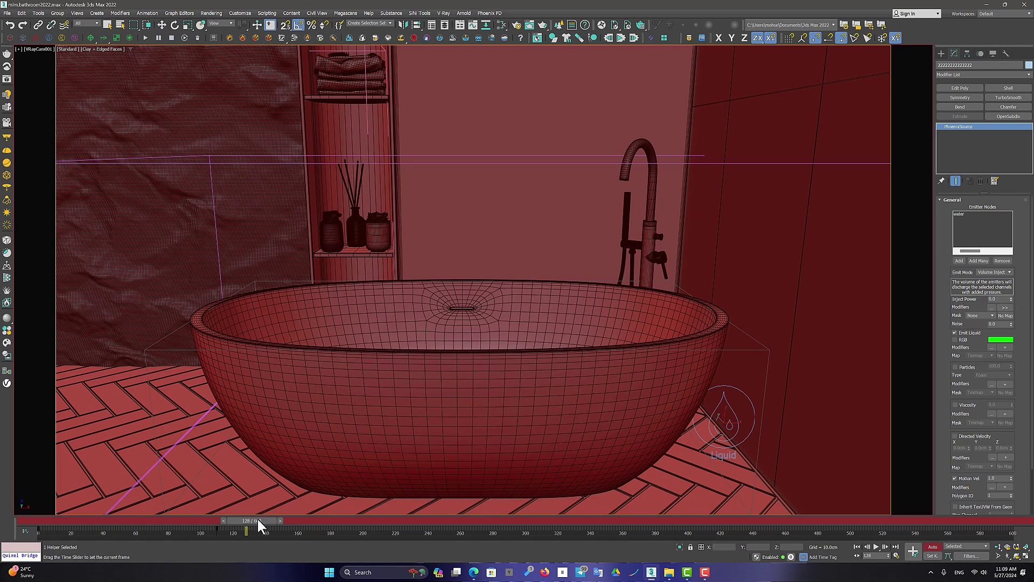
{"action": "key", "text": "w"}
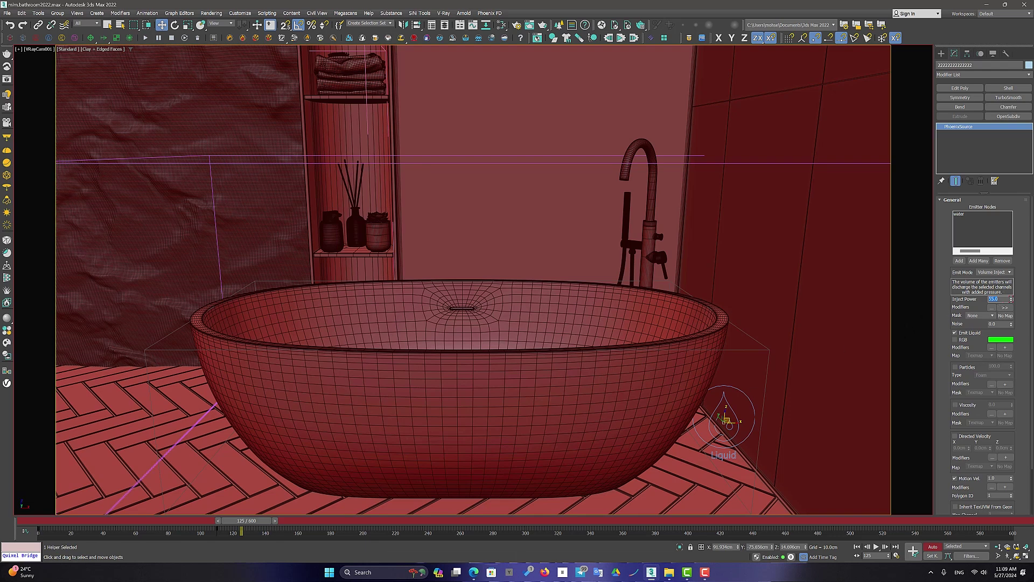
{"action": "left_click_drag", "start_coordinate": [241, 527], "coordinate": [288, 527]}
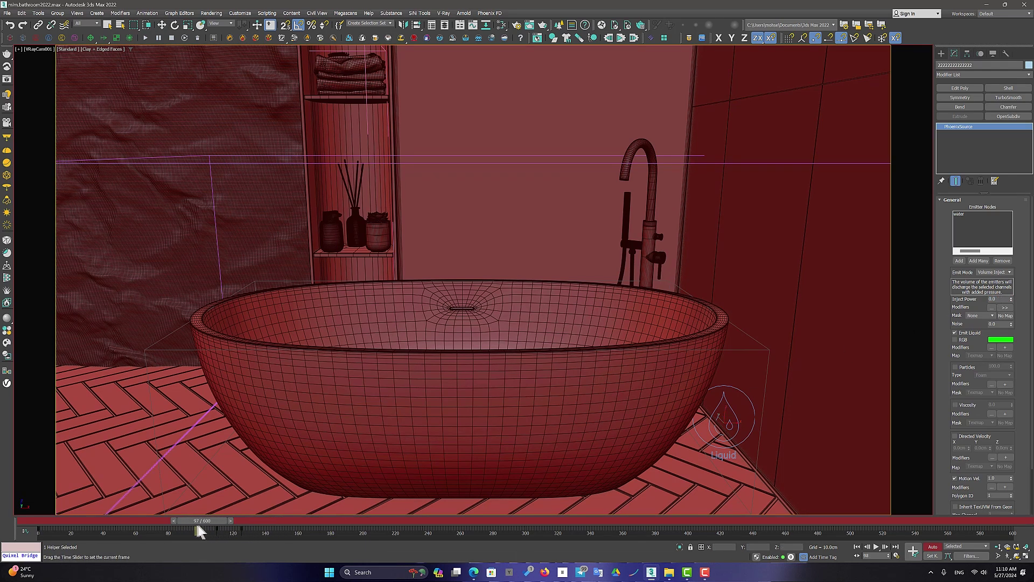
{"action": "left_click_drag", "start_coordinate": [199, 531], "coordinate": [22, 531]}
{"action": "key", "text": "w"}
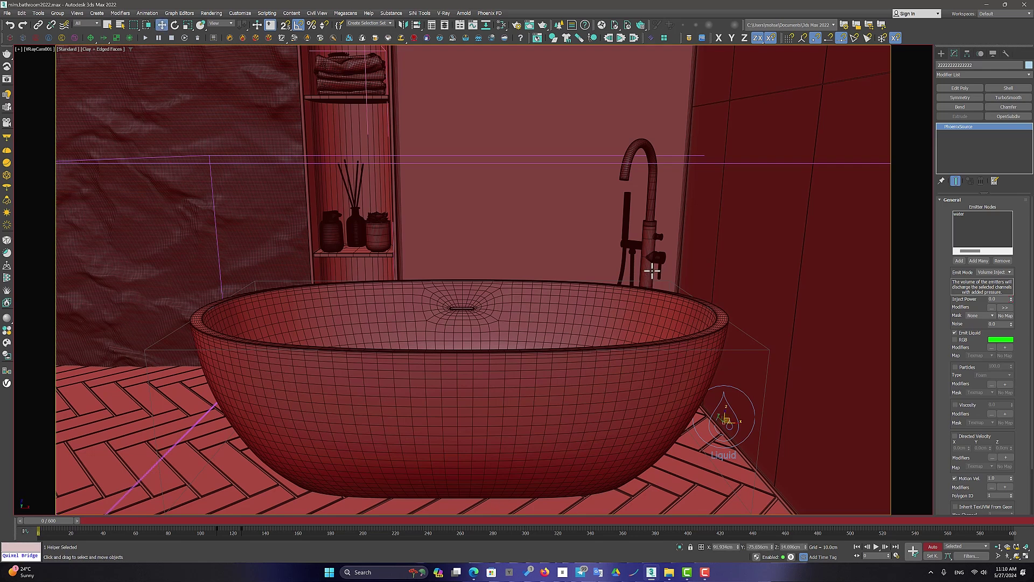
- Zoom the Perspective view onto the selected mixer handle and scrub through its rotation
{"action": "left_click", "coordinate": [660, 258]}
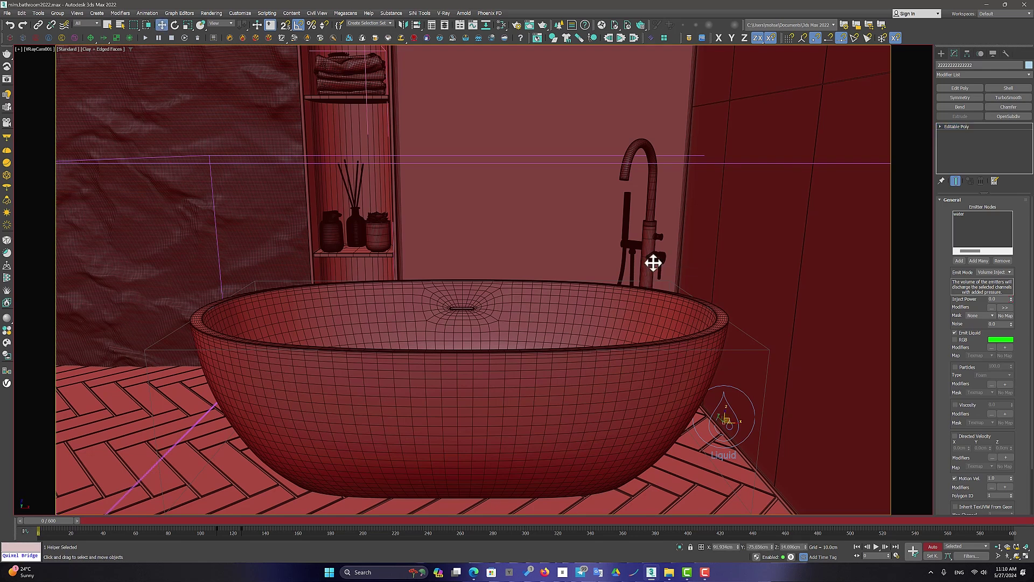
{"action": "left_click_drag", "start_coordinate": [46, 520], "coordinate": [59, 522]}
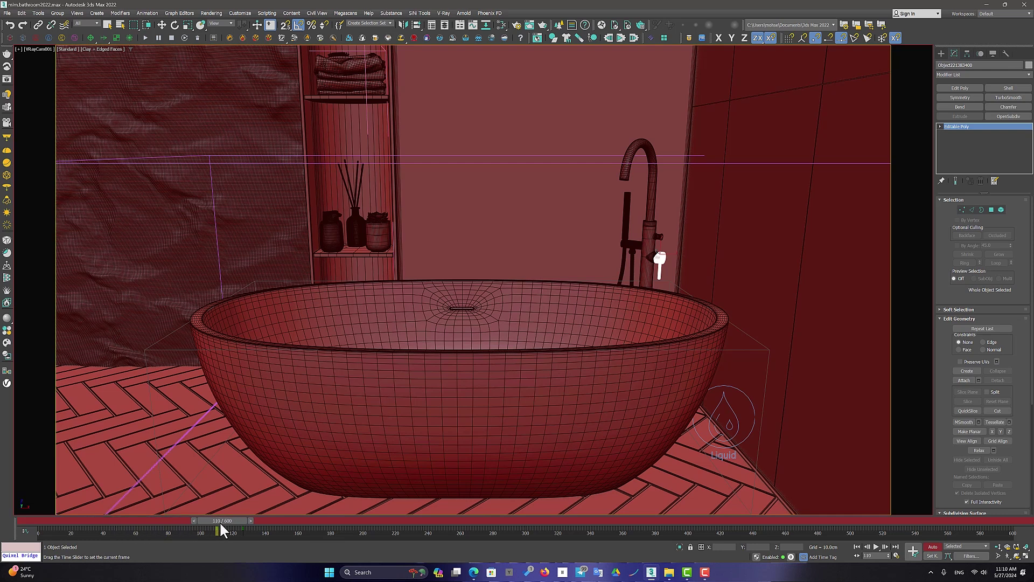
{"action": "mouse_move", "coordinate": [218, 521]}
{"action": "left_mouse_down"}
{"action": "mouse_move", "coordinate": [249, 521]}
{"action": "mouse_move", "coordinate": [218, 519]}
{"action": "left_mouse_up"}
{"action": "key", "text": "p"}
{"action": "key", "text": "z"}
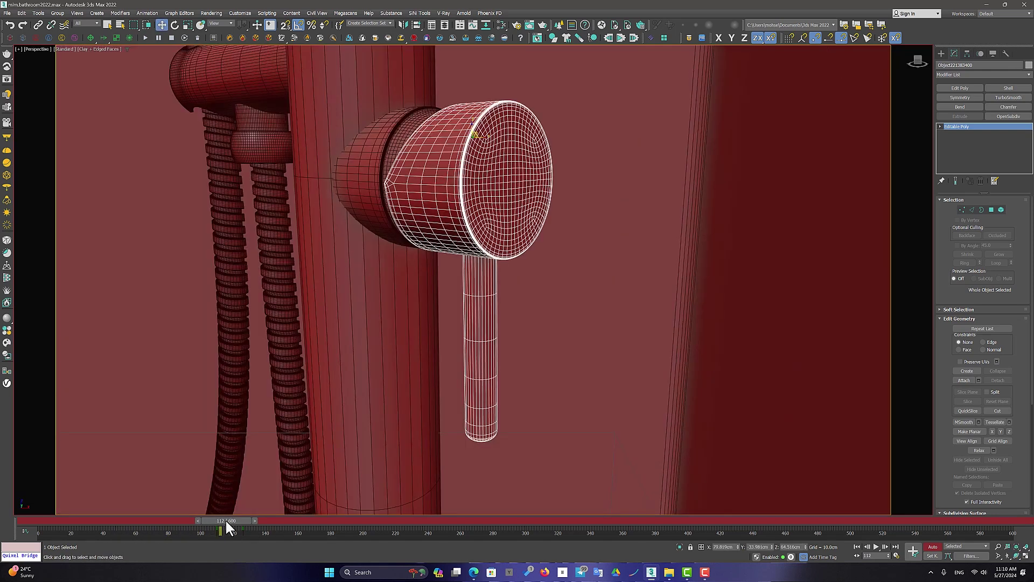
{"action": "left_click_drag", "start_coordinate": [225, 519], "coordinate": [22, 521]}
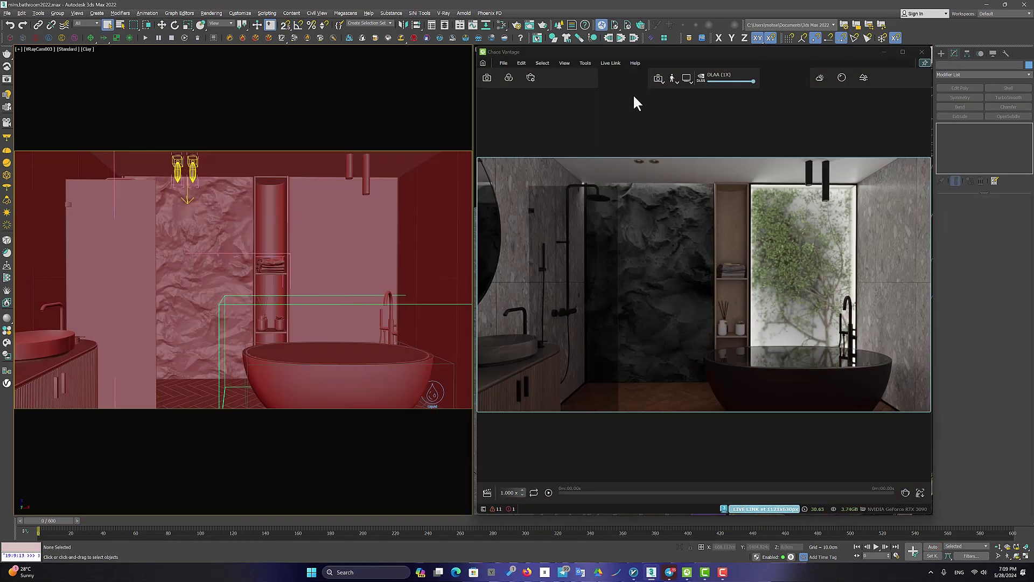
- Start the high-quality image sequence render from Vantage's Render setup
{"action": "left_click", "coordinate": [658, 78]}
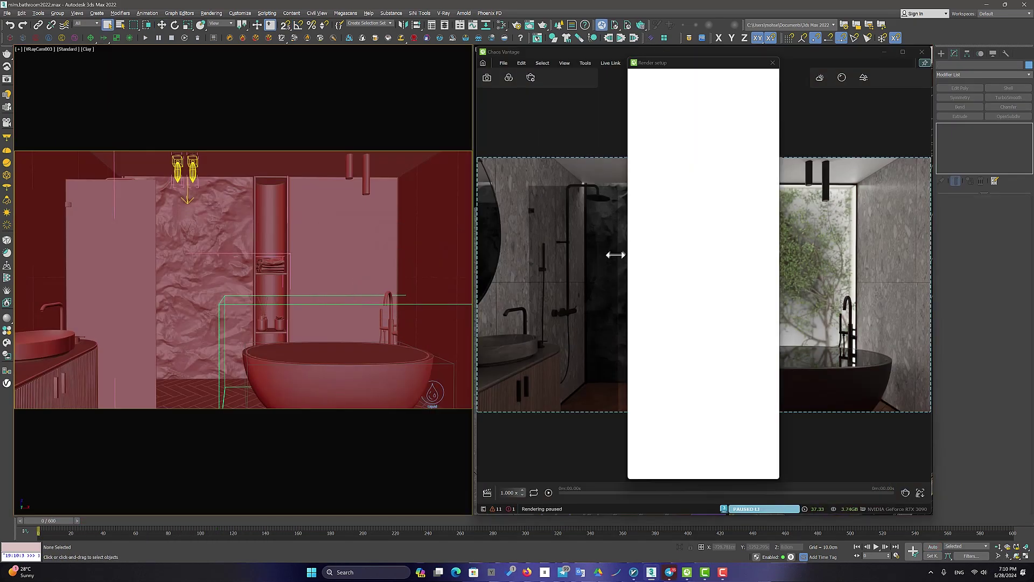
{"action": "left_click", "coordinate": [666, 469]}
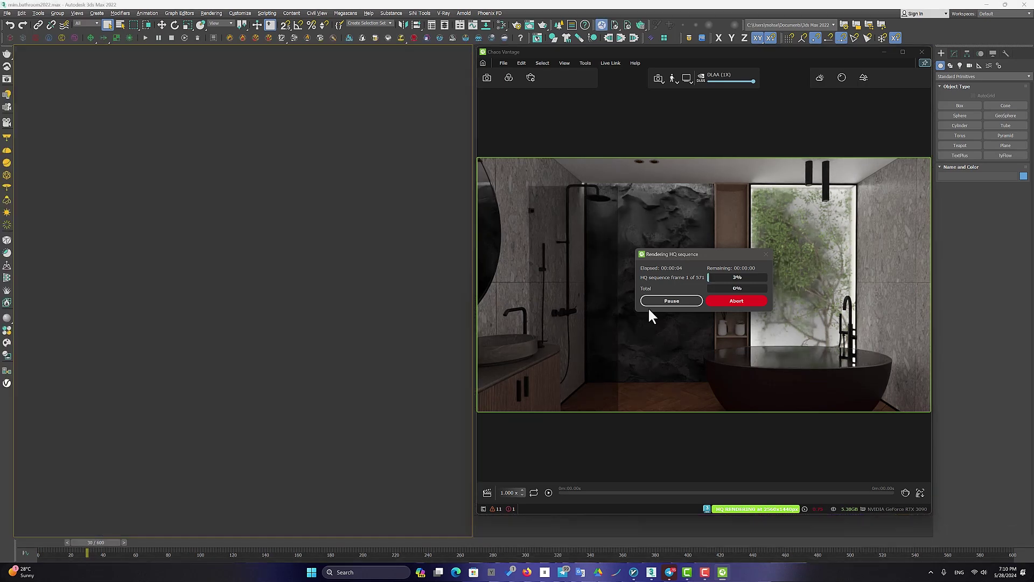